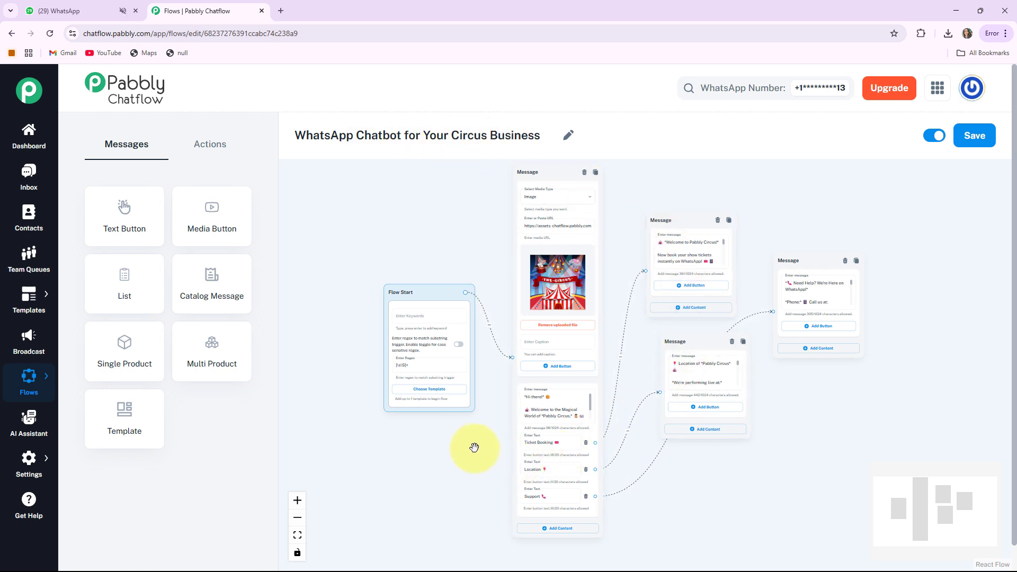
Step: Switch to the WhatsApp chat with Circus Business and send the message "hi"
drag(474, 447, 452, 459)
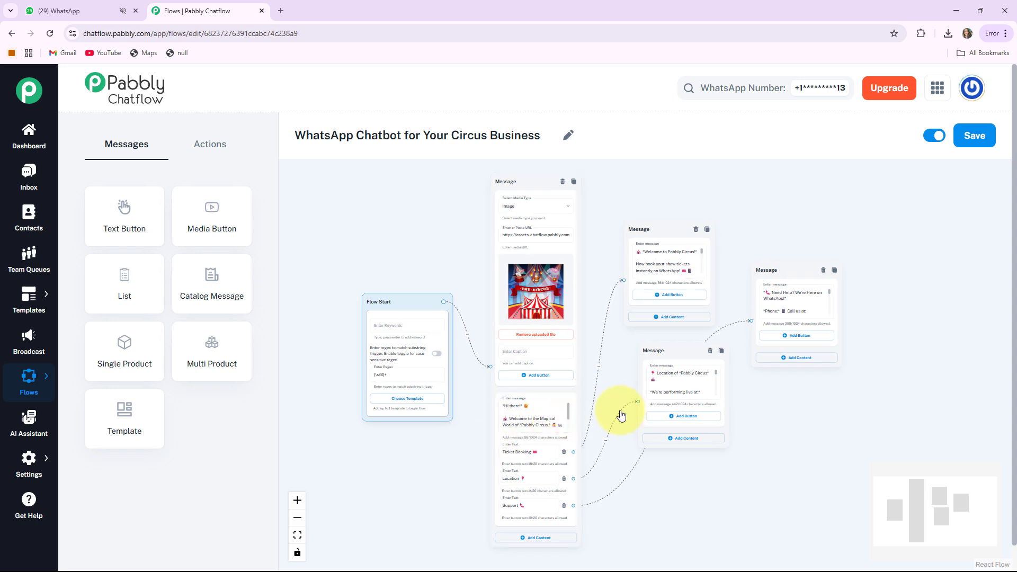
scroll(619, 413, up, 1)
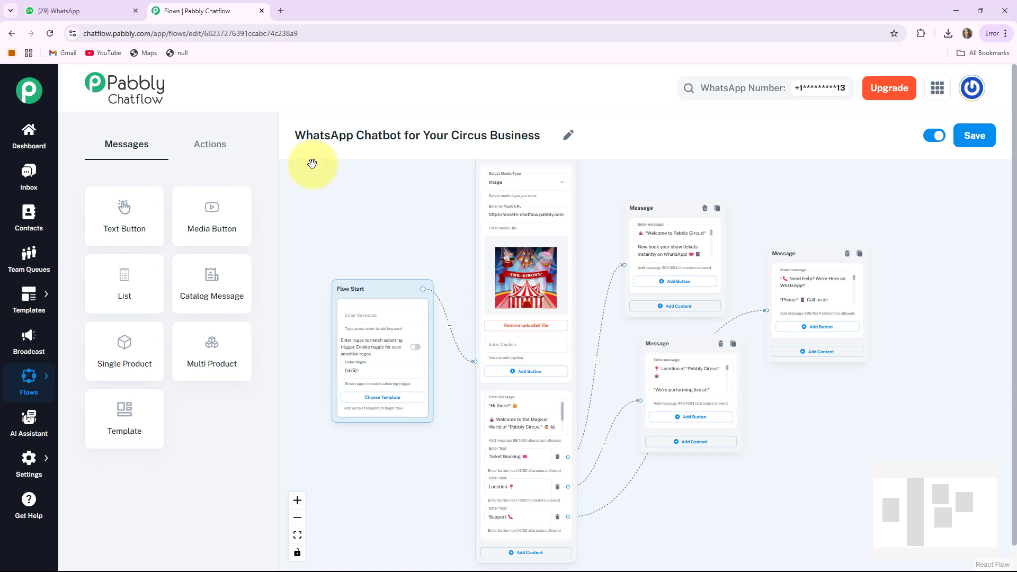
click(61, 11)
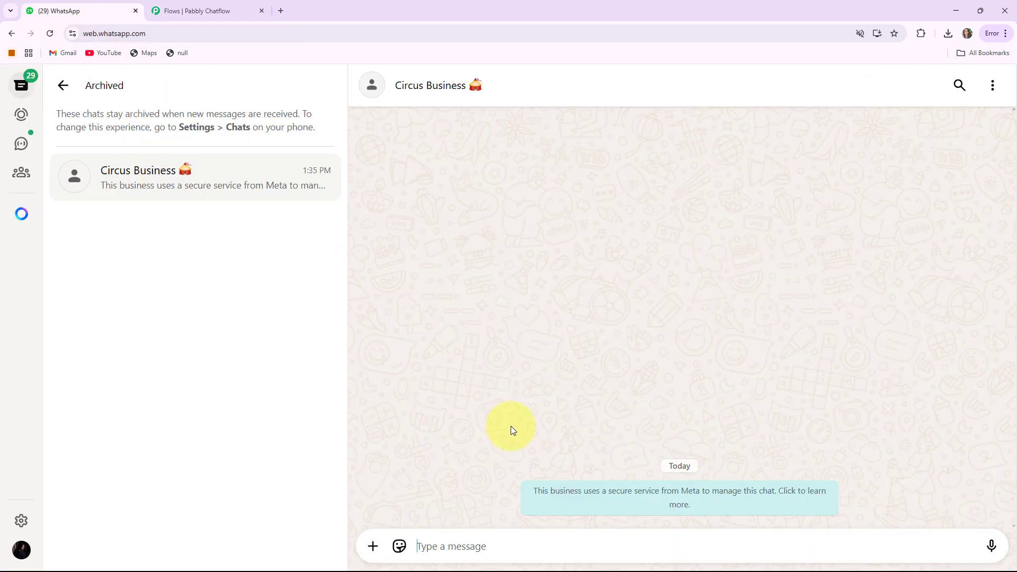
text(hi)
key(Return)
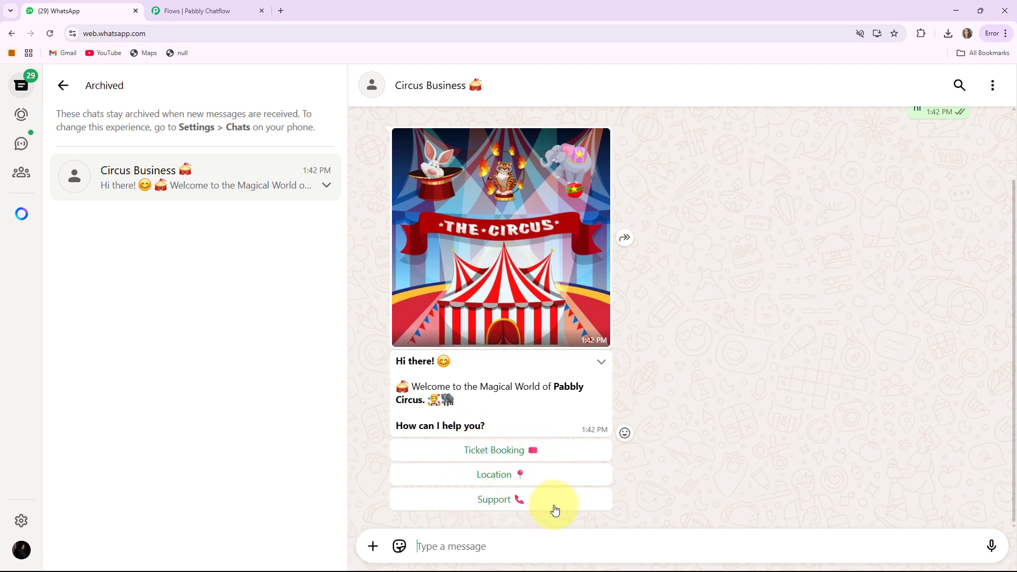
Step: Choose the Location option in the chatbot's welcome message and read the reply
click(503, 479)
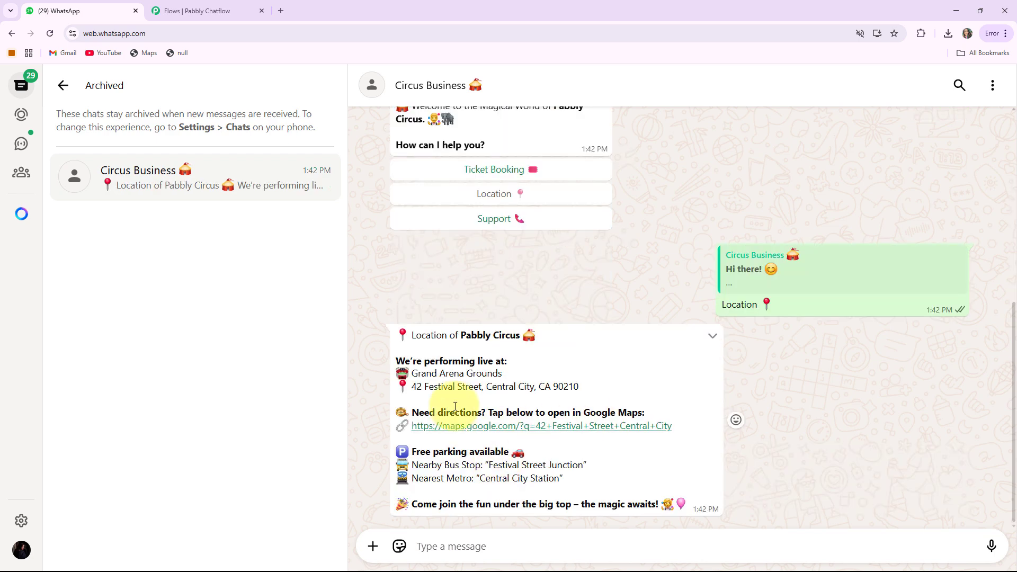
scroll(476, 424, up, 2)
scroll(466, 344, down, 2)
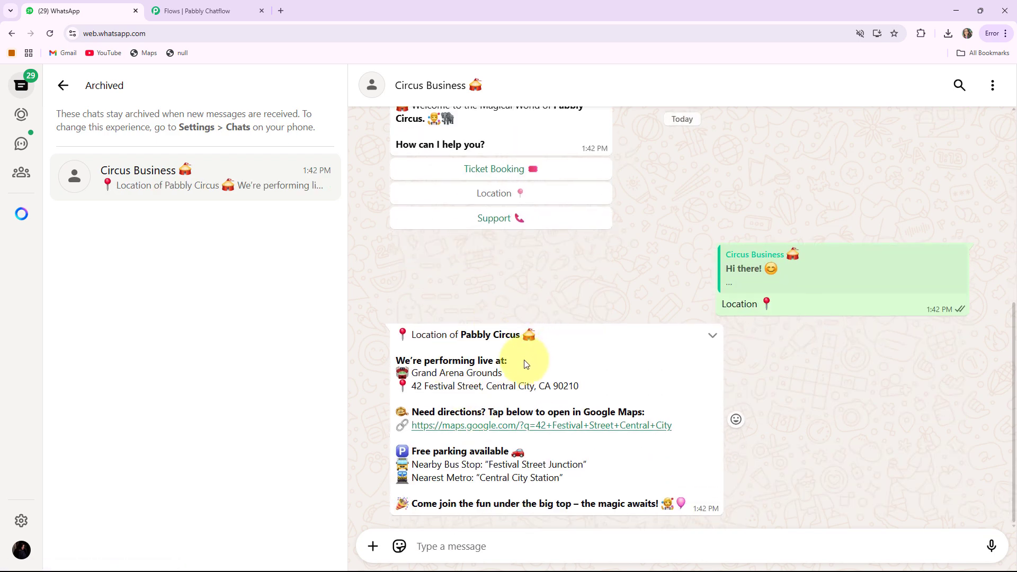
Step: Choose the Ticket Booking option in the chatbot's welcome message and review the conversation
scroll(529, 344, up, 2)
click(504, 276)
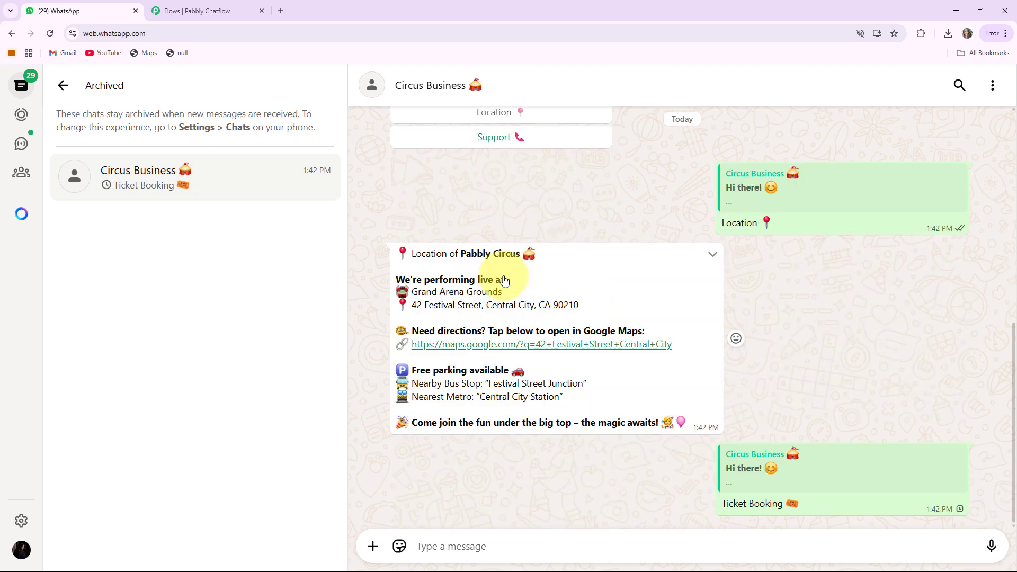
scroll(488, 356, up, 1)
scroll(537, 410, down, 1)
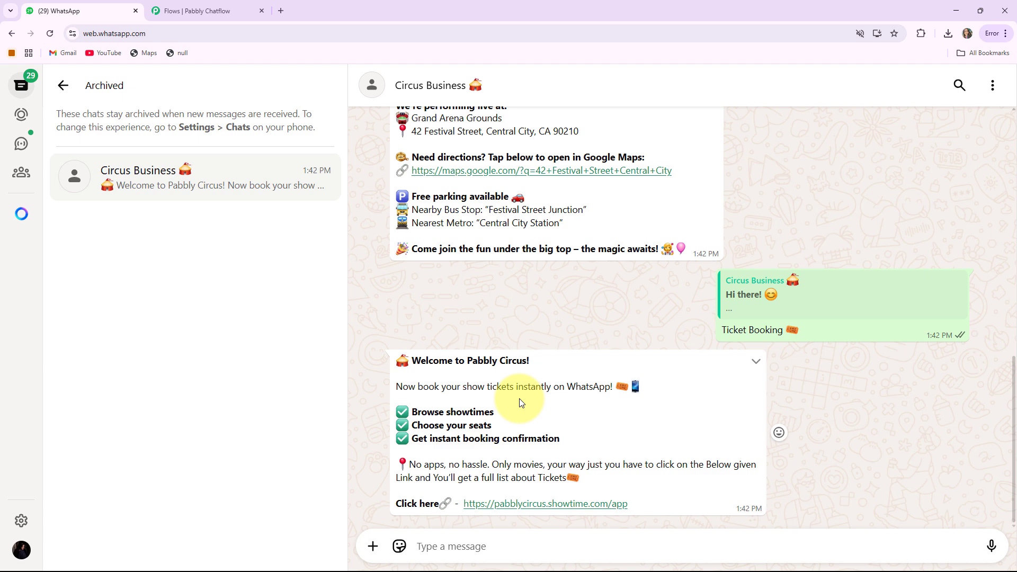
scroll(519, 398, up, 4)
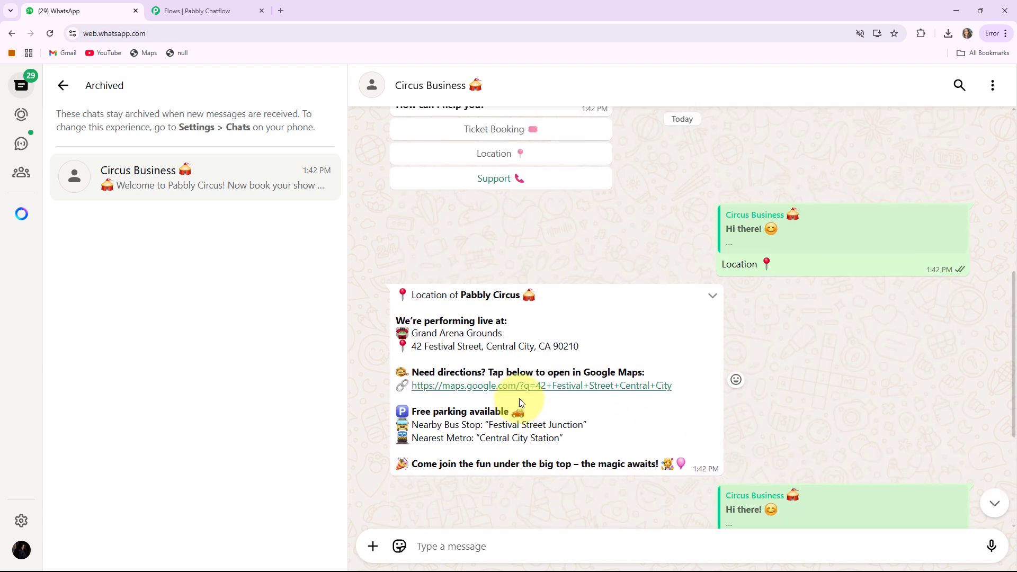
scroll(519, 399, up, 3)
scroll(518, 398, up, 2)
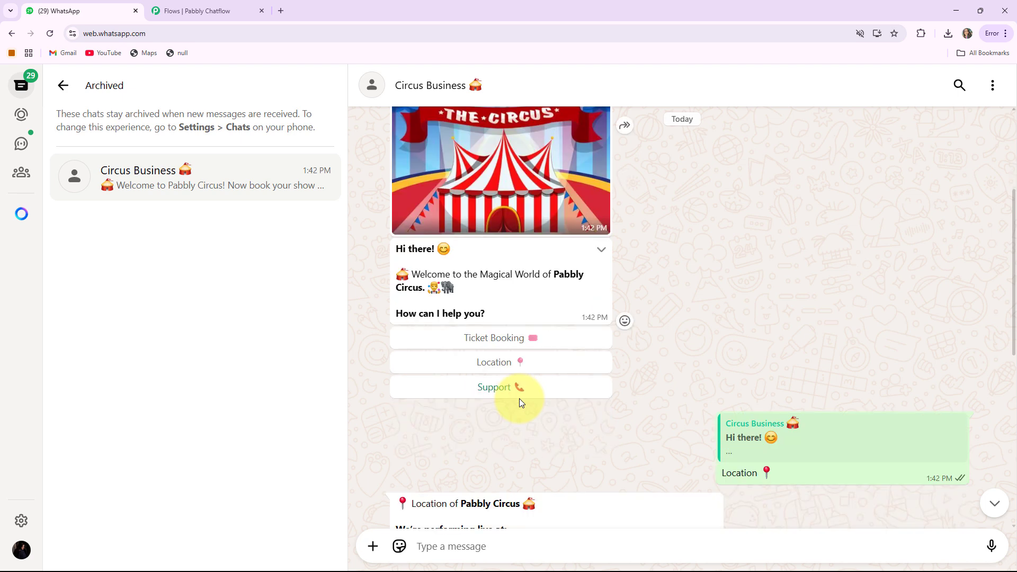
scroll(519, 398, up, 2)
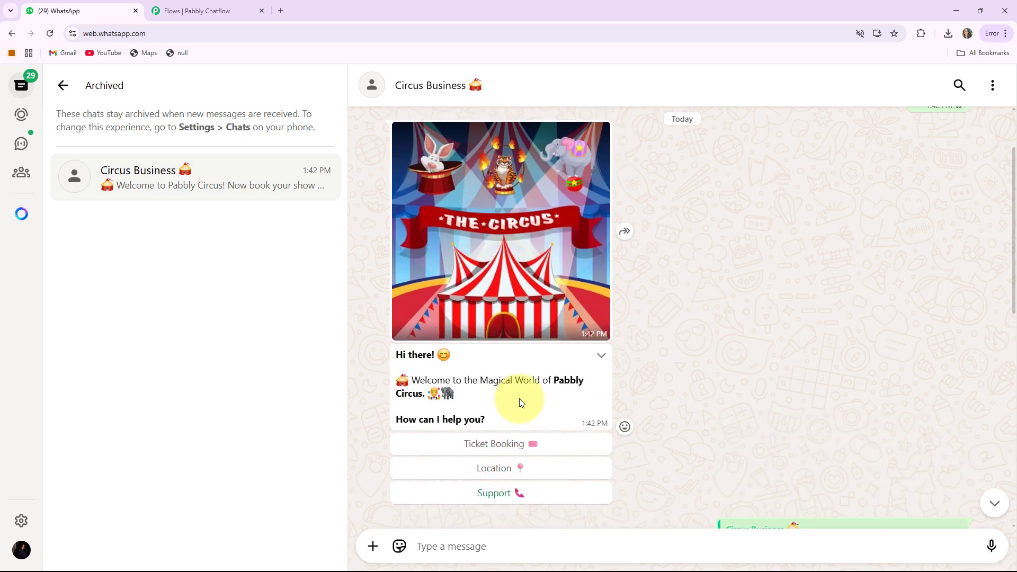
scroll(519, 399, down, 2)
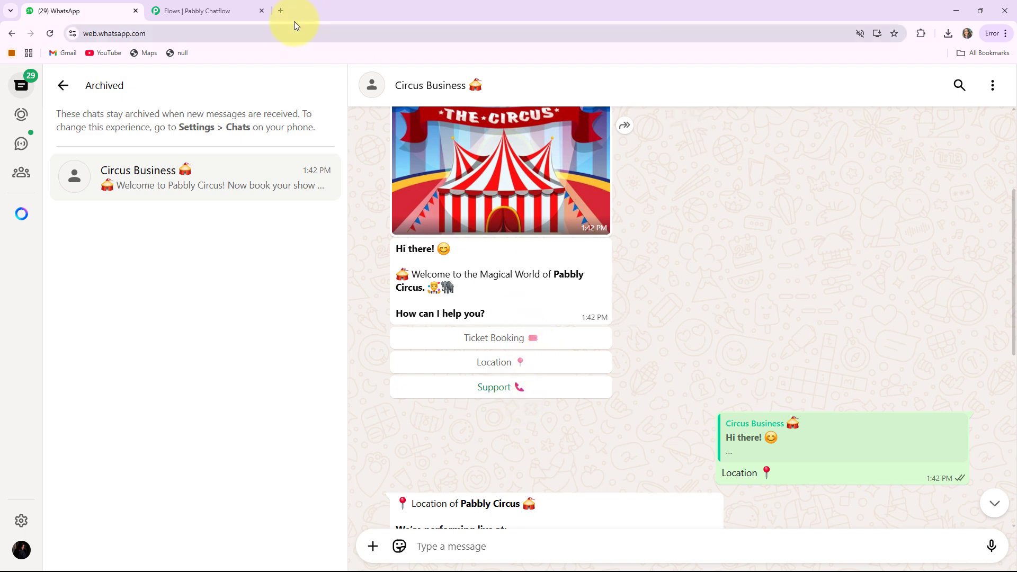
Step: Open pabbly.com/chatflow in a new browser tab
click(280, 11)
click(172, 37)
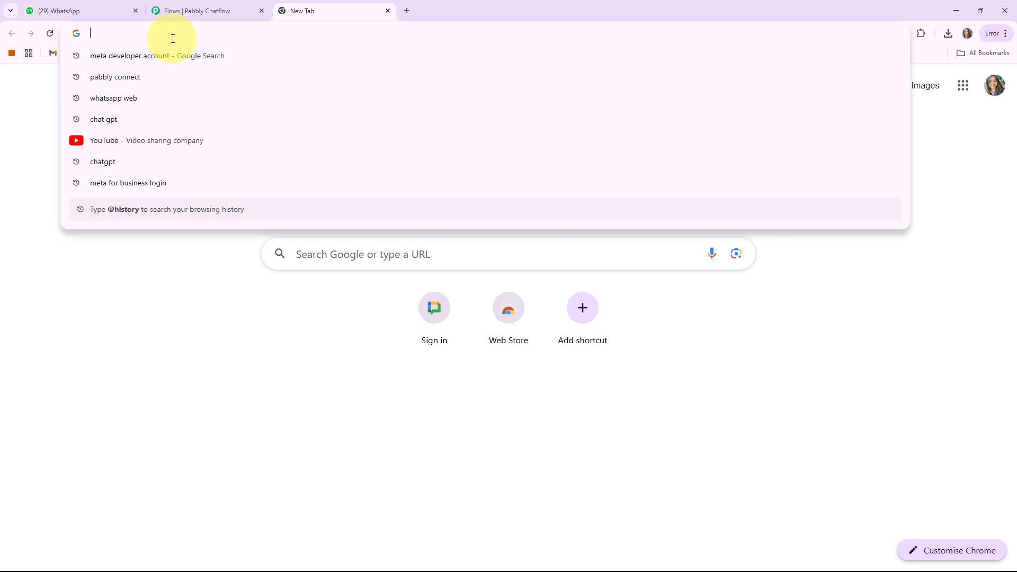
text(pabbly.com/chatflow)
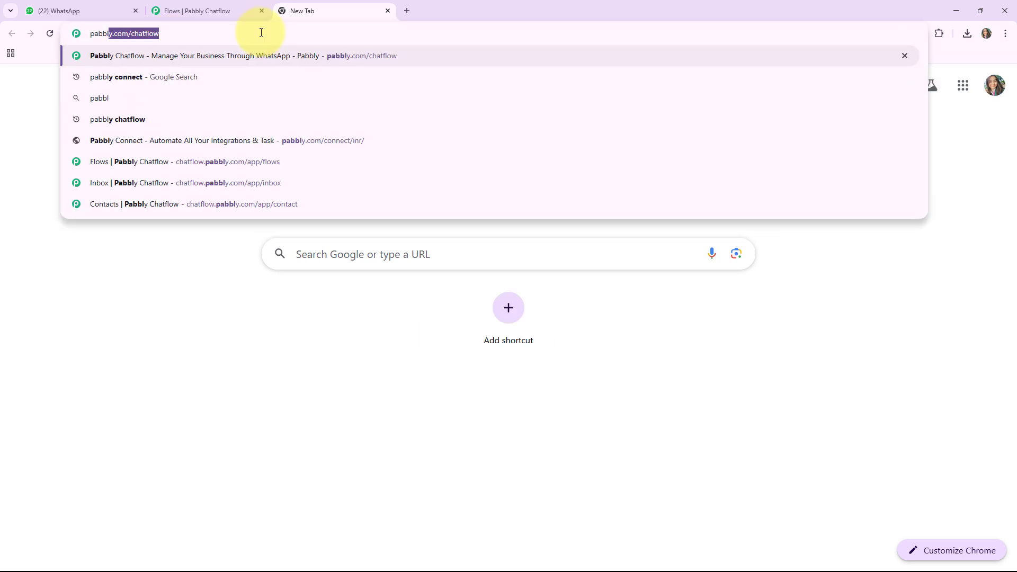
key(Return)
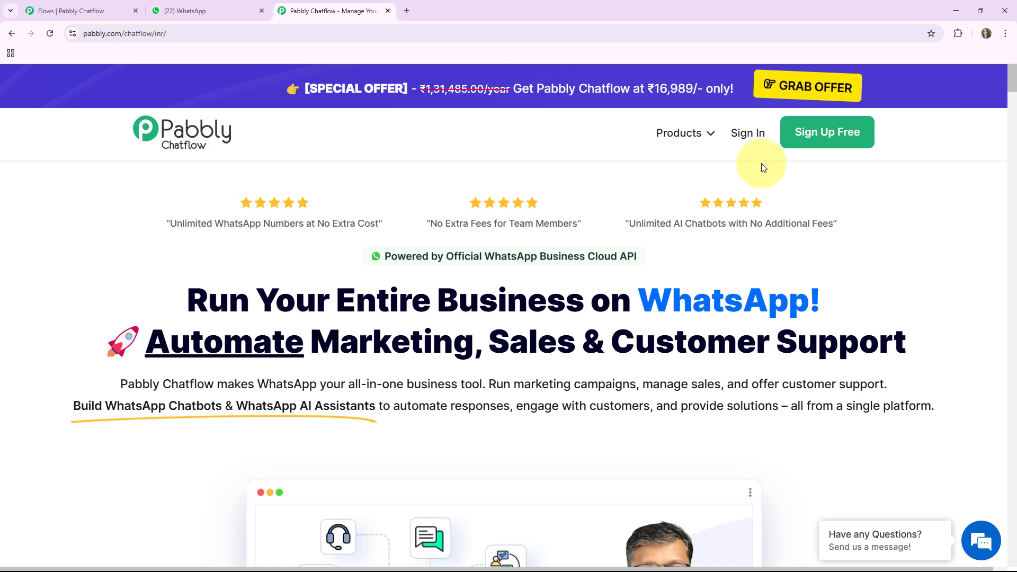
Step: Sign in to the Pabbly account and access Pabbly Chatflow from the list of all apps
click(749, 132)
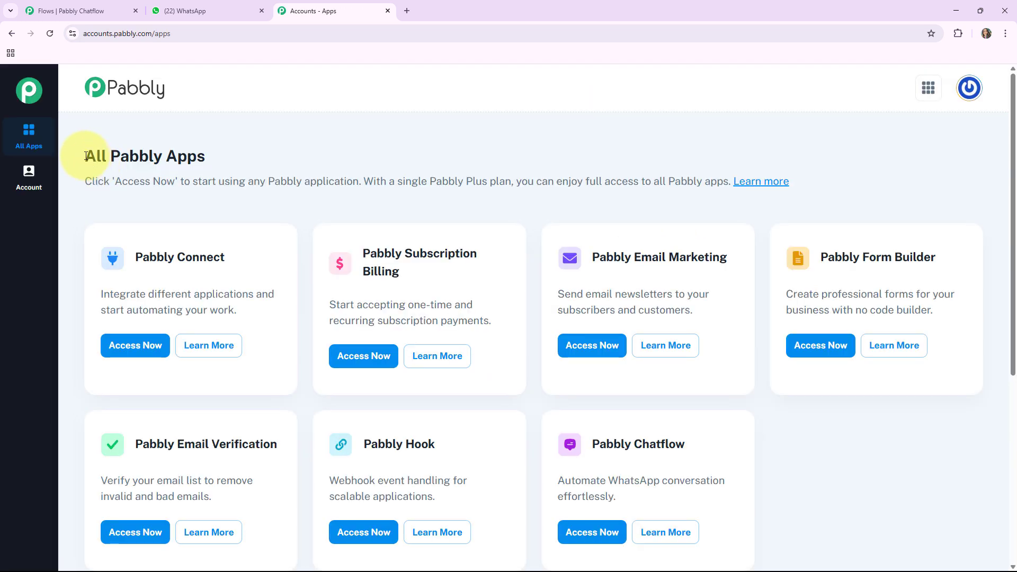
drag(84, 155, 328, 154)
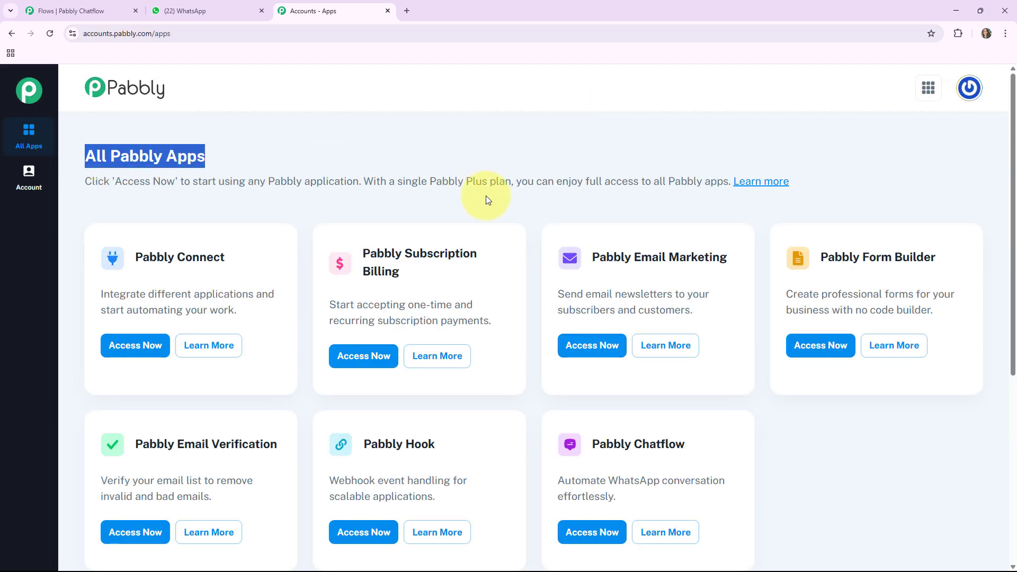
scroll(486, 200, down, 2)
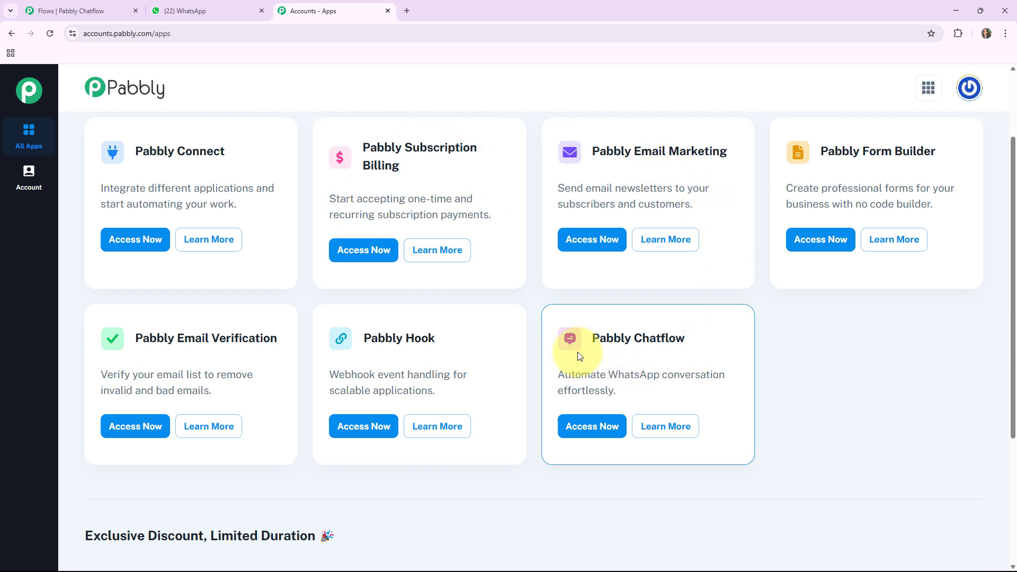
drag(786, 354, 808, 345)
click(808, 345)
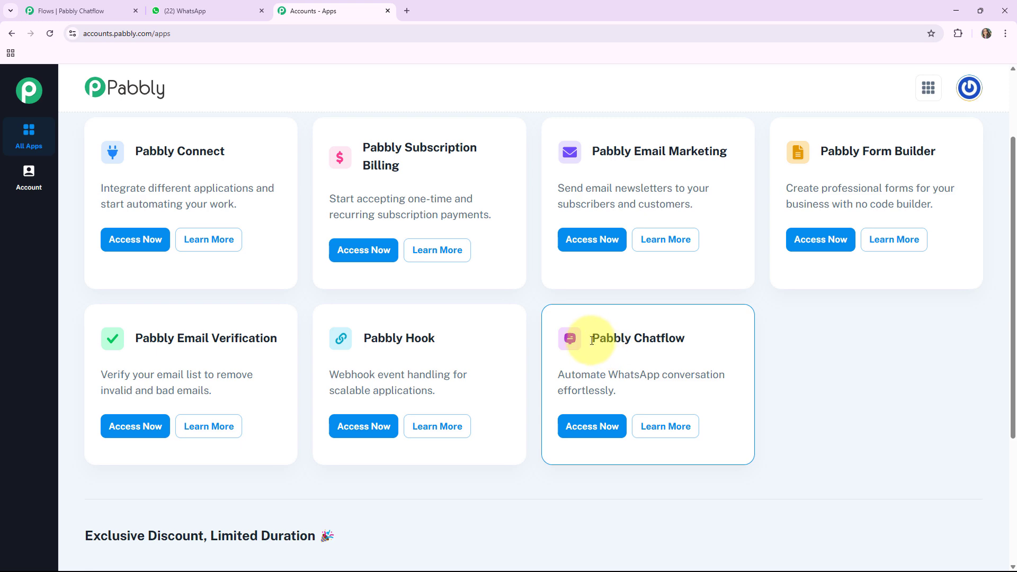
drag(593, 337, 671, 336)
click(601, 426)
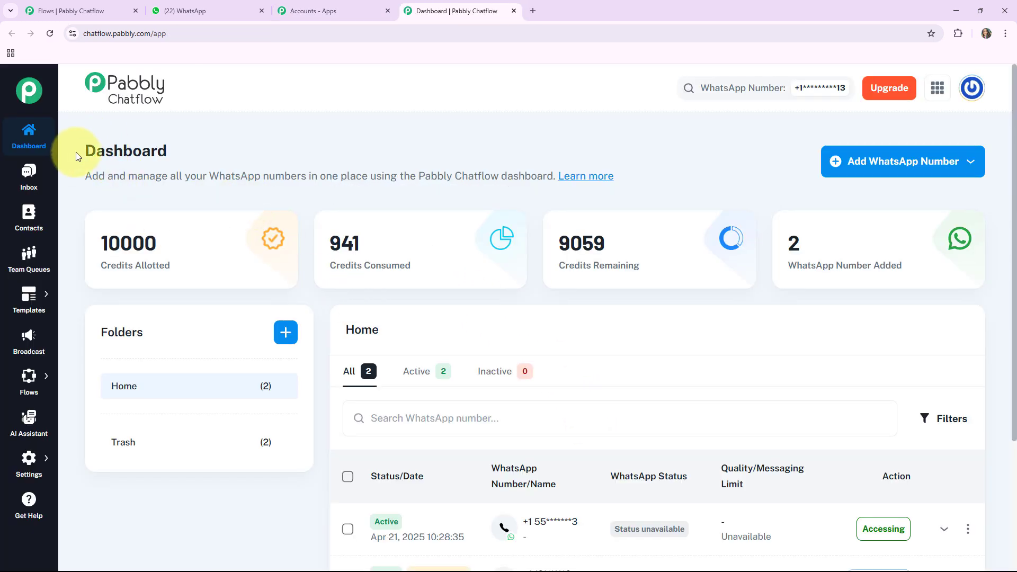
Step: Examine the dashboard's figures for credits allotted, consumed and remaining, and for WhatsApp numbers added
drag(95, 151, 267, 166)
click(166, 246)
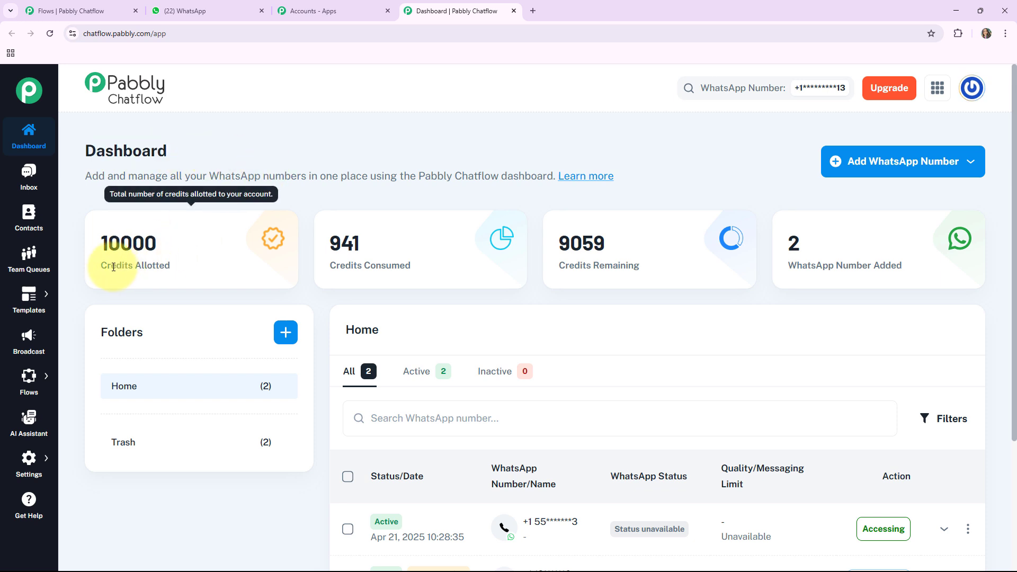
drag(107, 266, 201, 278)
drag(331, 264, 454, 267)
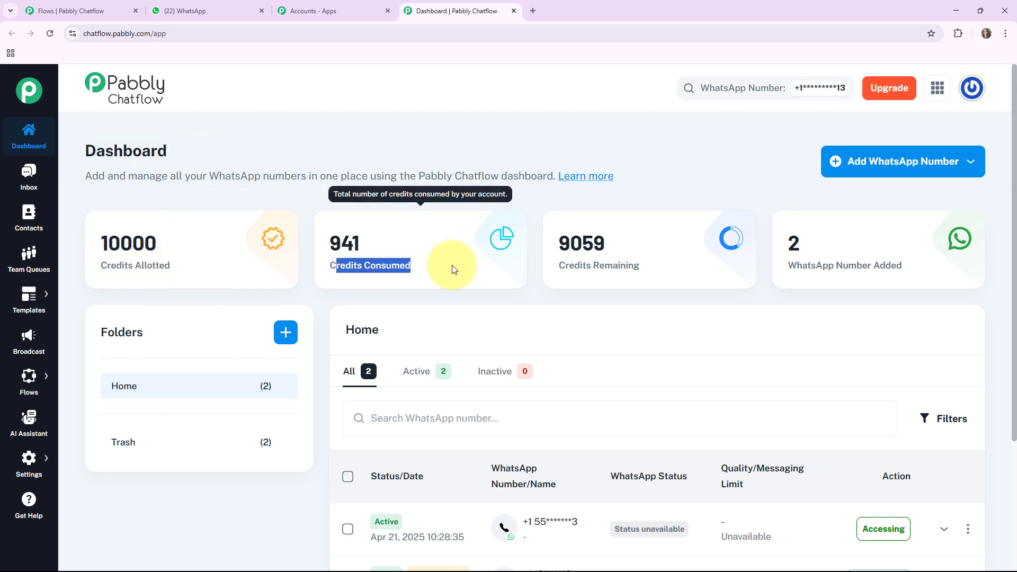
drag(558, 266, 688, 272)
click(816, 269)
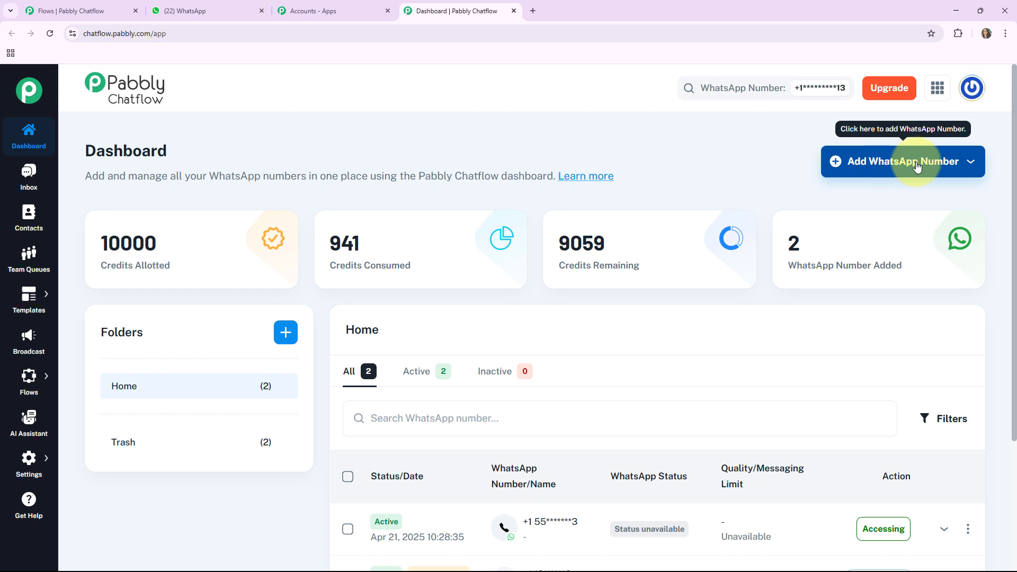
Step: View the Manual Token Connect form for adding a WhatsApp number and close it without entering anything
click(887, 166)
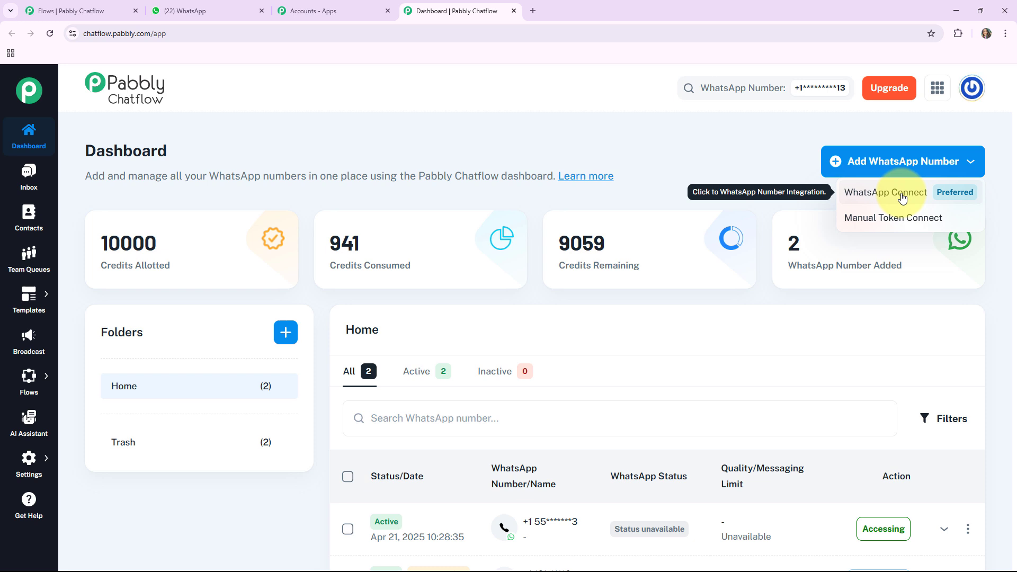
click(880, 226)
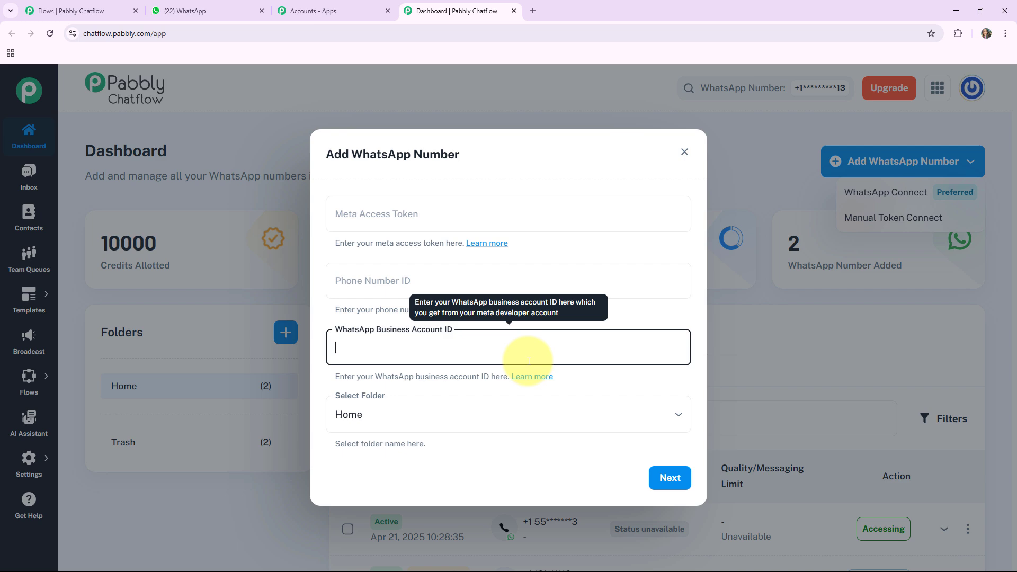
click(683, 152)
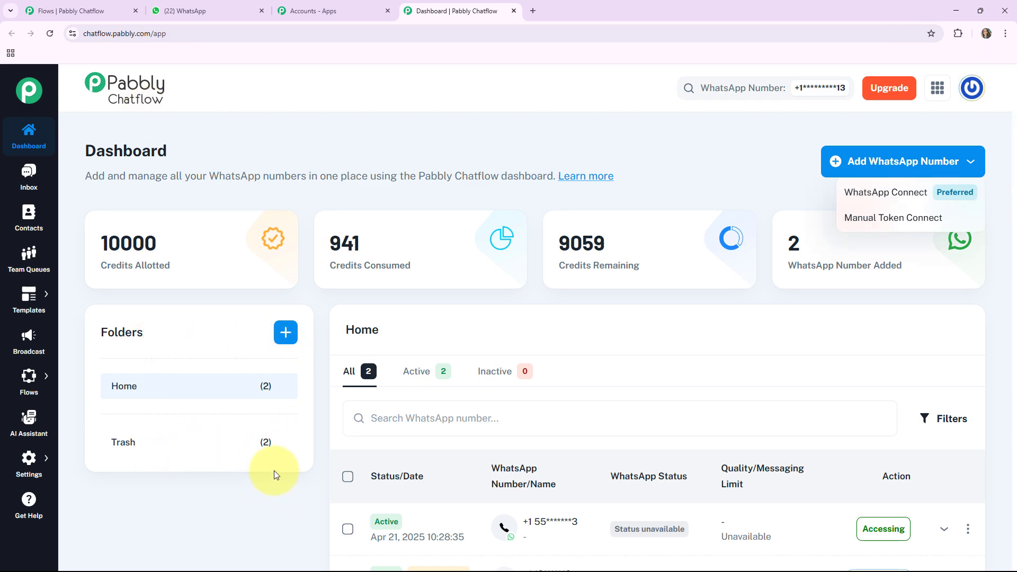
Step: Examine the folders and the list of added WhatsApp numbers on the dashboard
click(275, 471)
scroll(602, 381, down, 2)
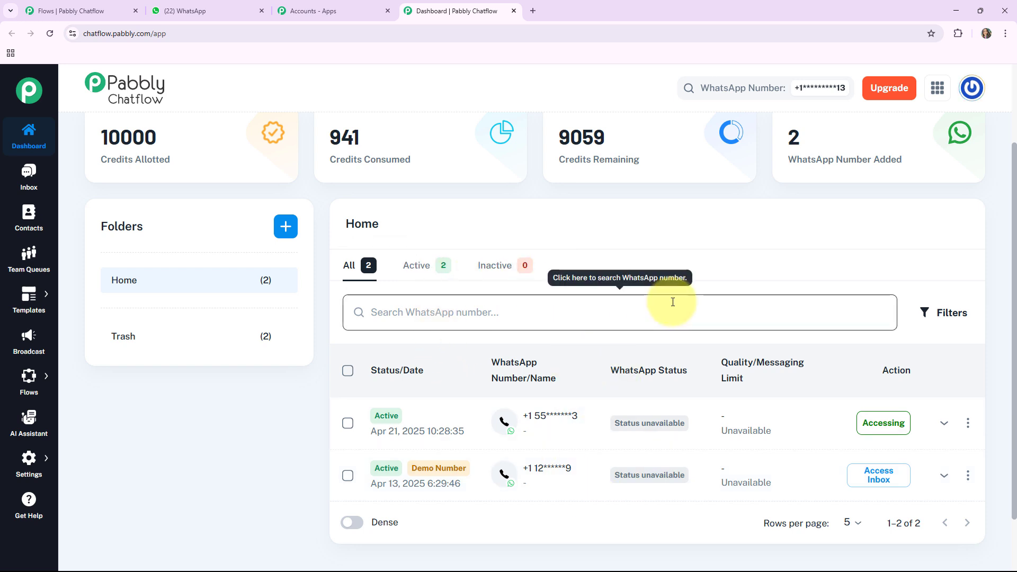
scroll(673, 301, up, 2)
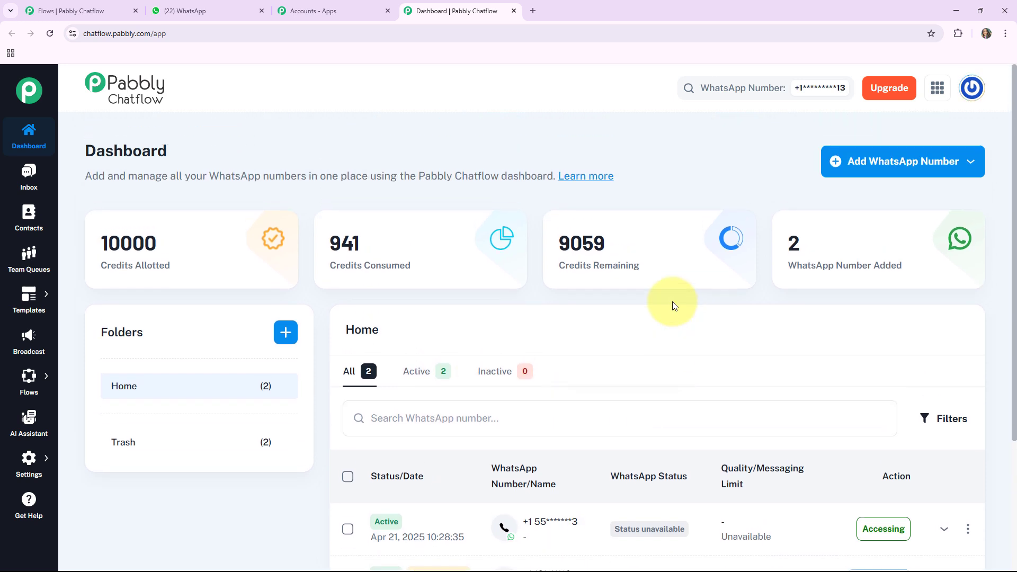
Step: View the "test" conversation in the Inbox and the Contacts page
click(31, 182)
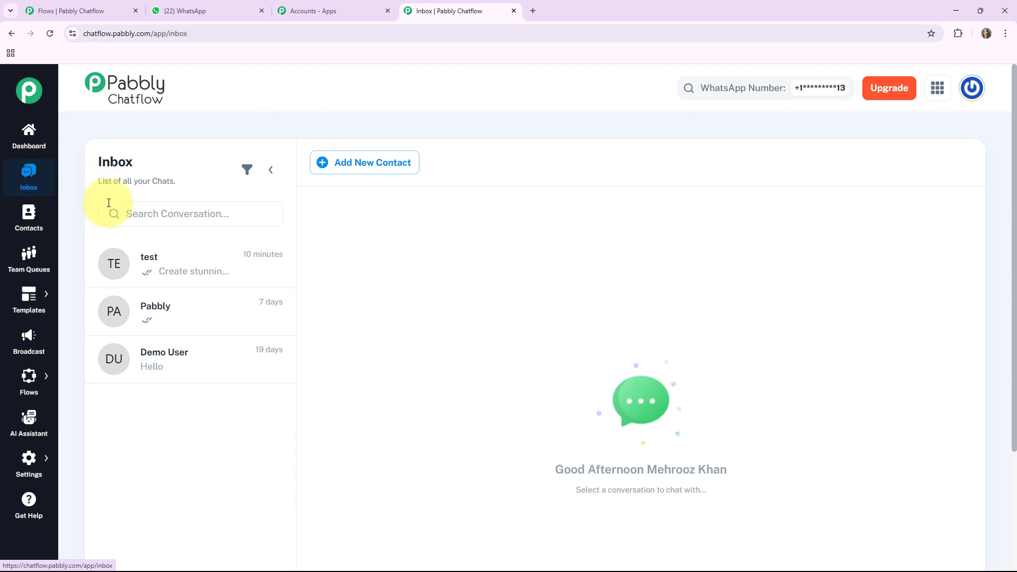
click(158, 278)
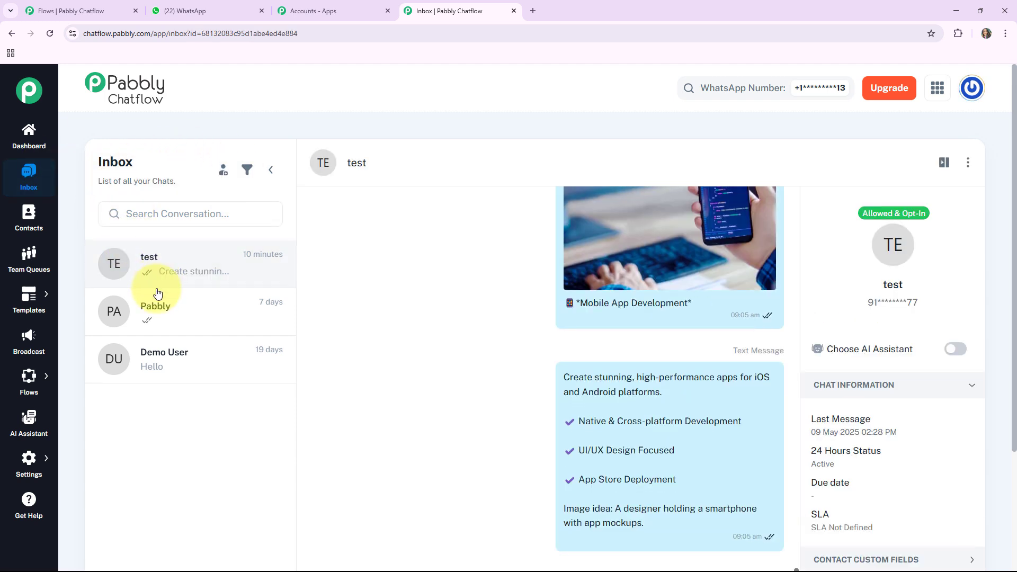
click(24, 219)
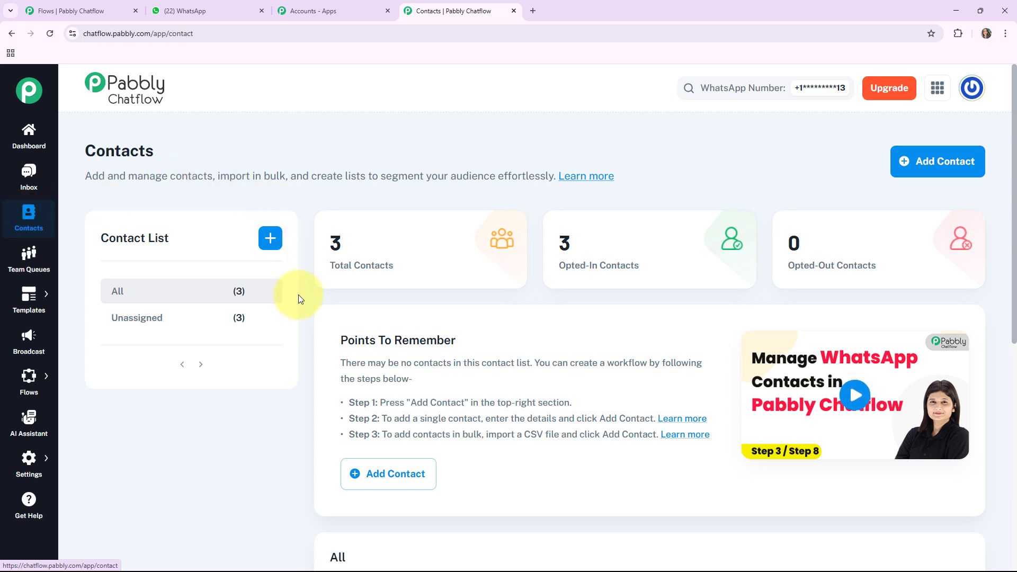
Step: View the Team Queues, Templates and Broadcast pages
click(31, 264)
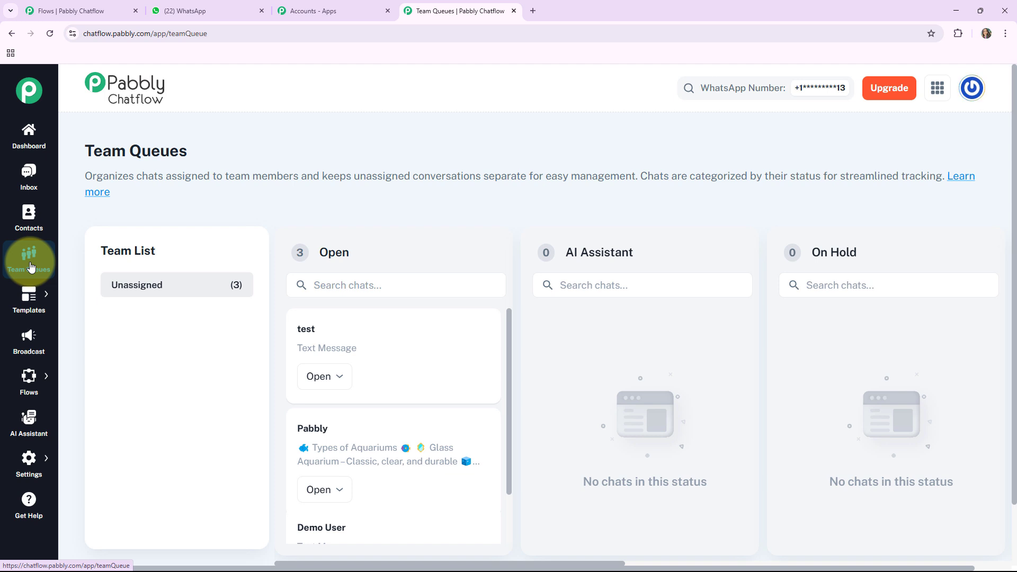
click(37, 297)
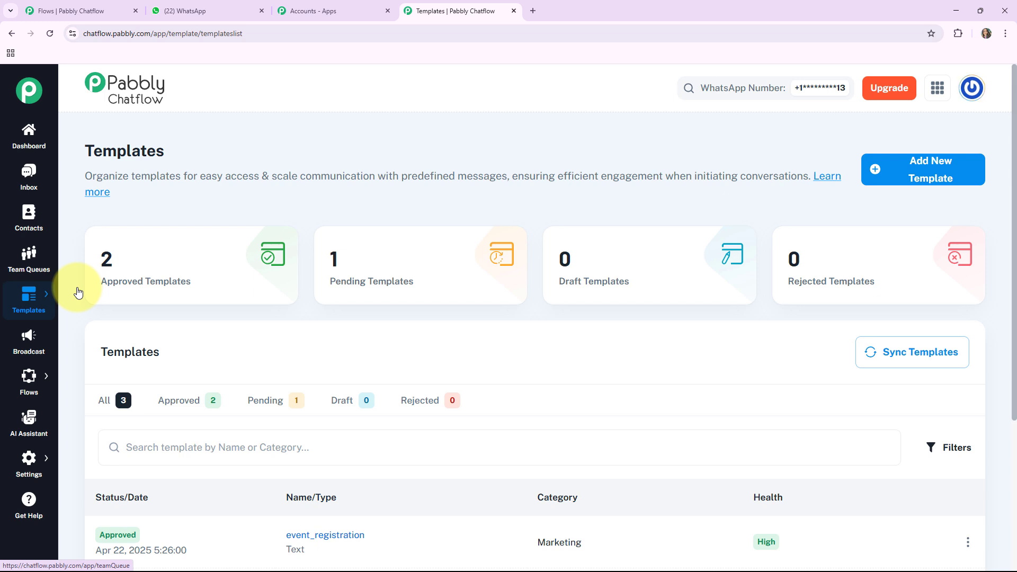
click(32, 341)
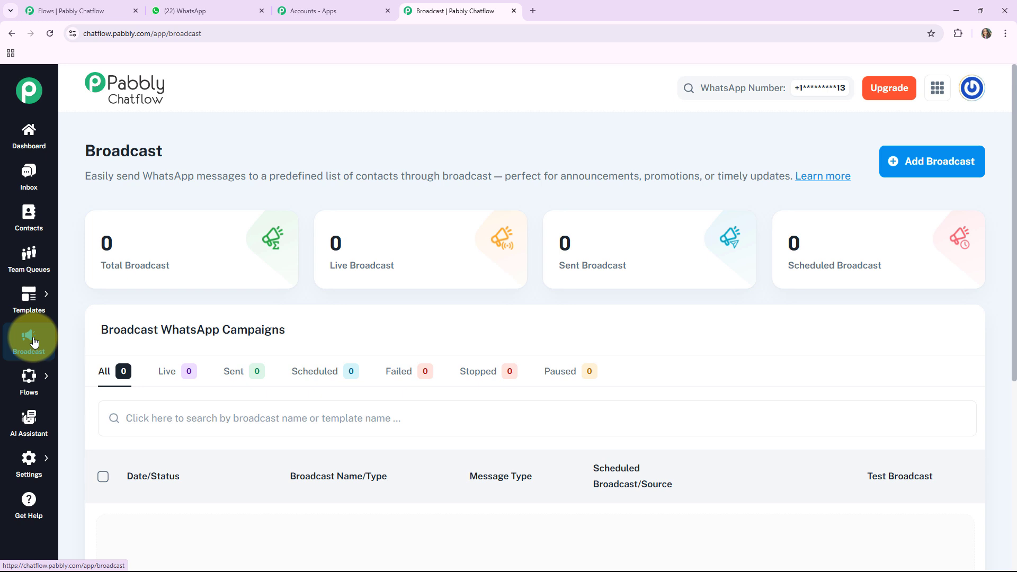
mouse_move(77, 303)
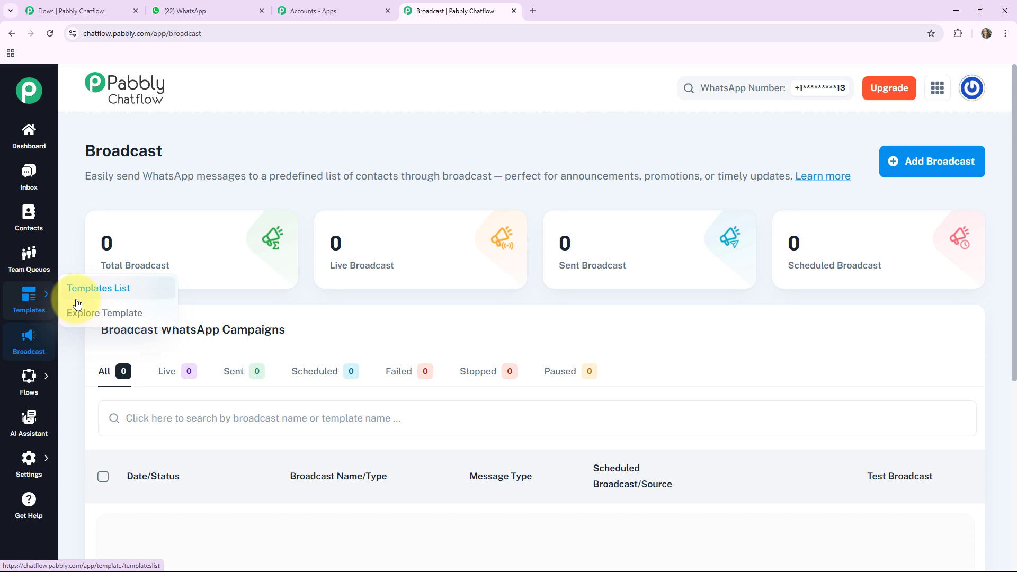
Step: View the Flow Builder page and read through the AI Assistant page
mouse_move(28, 377)
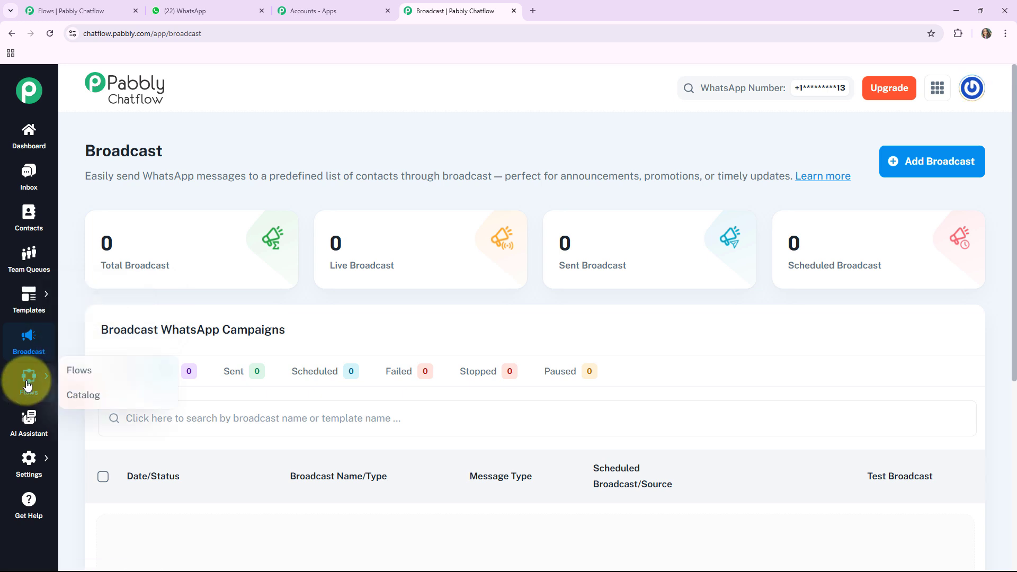
click(83, 371)
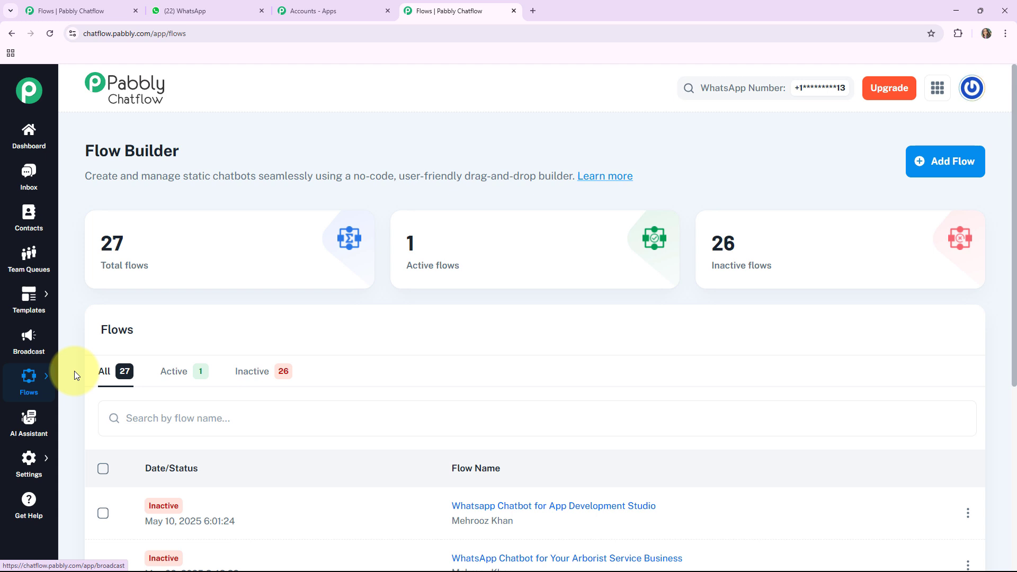
click(31, 415)
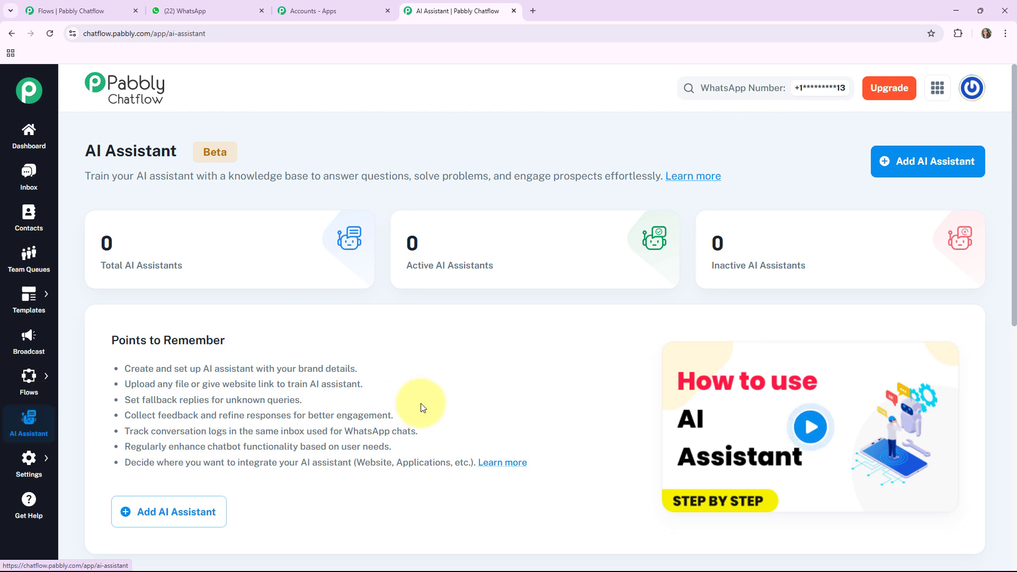
scroll(636, 411, down, 1)
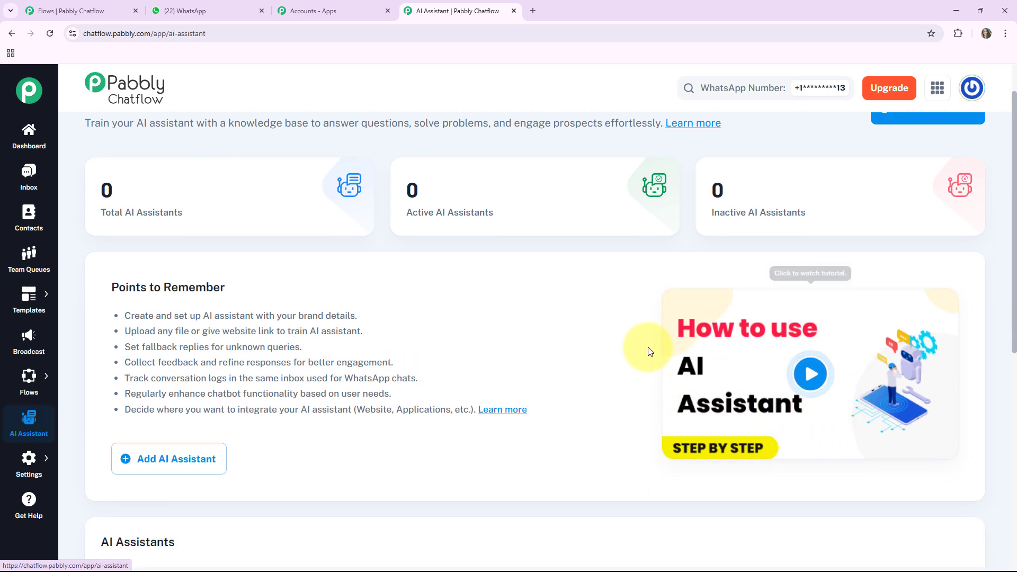
scroll(604, 339, up, 1)
Step: Look over the available Settings options and the Help & Tutorials page
mouse_move(28, 465)
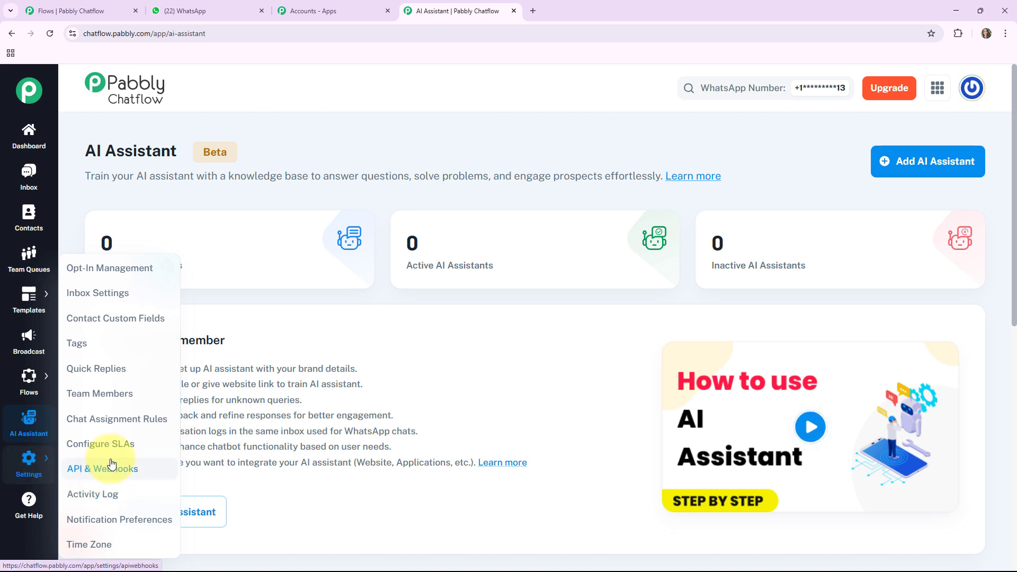
click(37, 499)
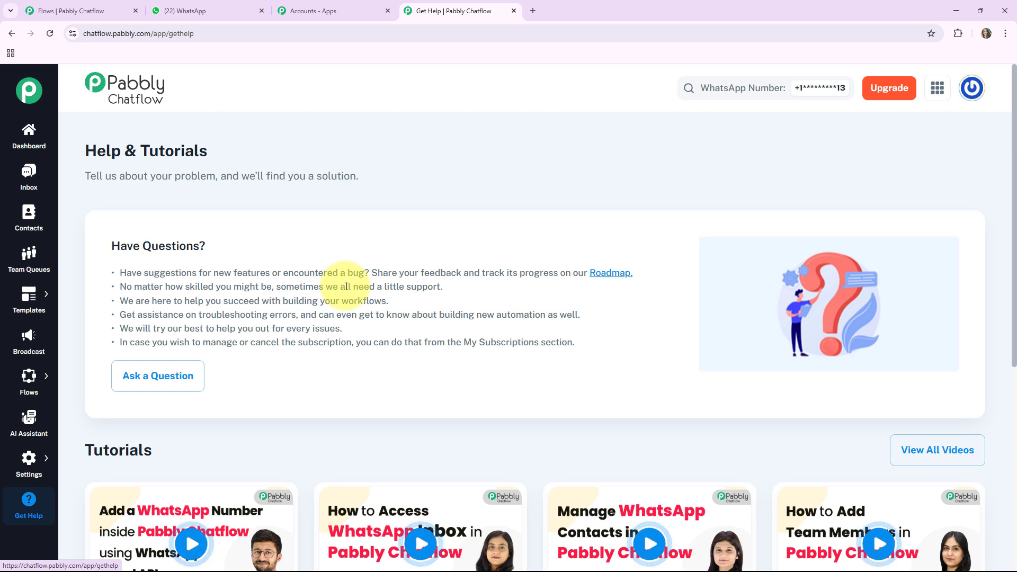
click(37, 516)
Step: Create a new flow in the Flow Builder and name it "WhatsApp Chatbot for Your Circus Business"
mouse_move(31, 389)
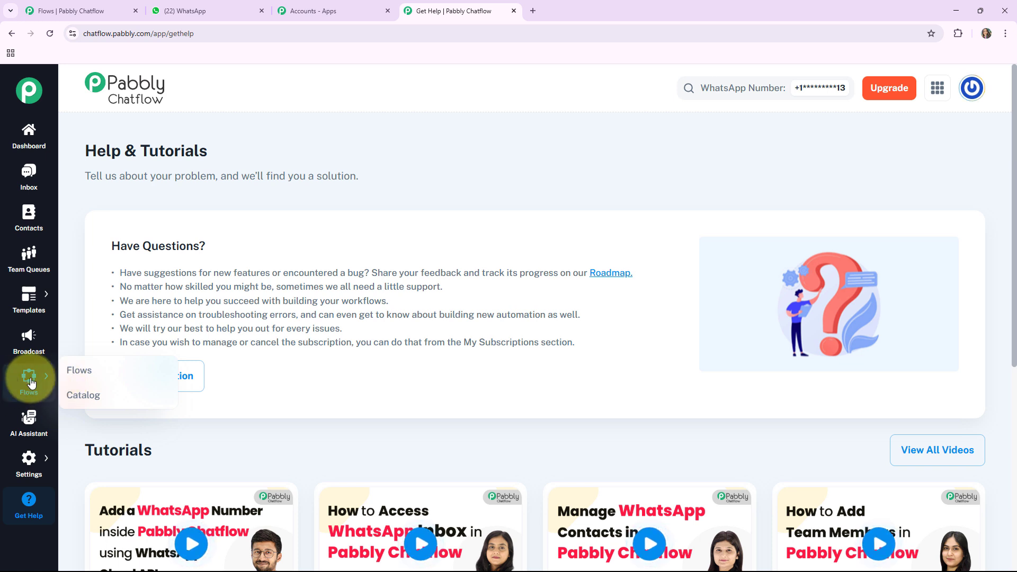
click(78, 369)
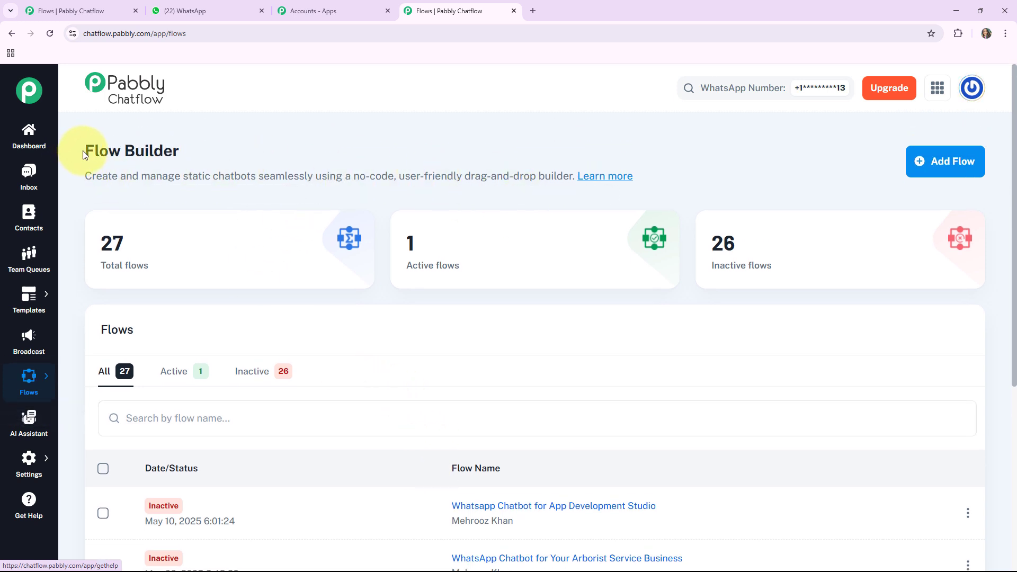
drag(86, 150, 267, 134)
click(283, 217)
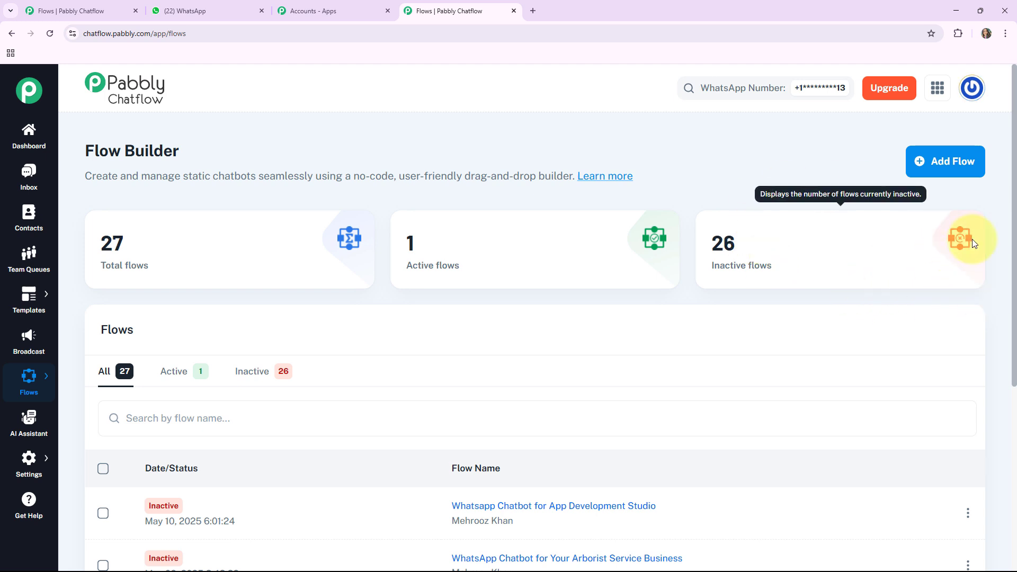
click(956, 165)
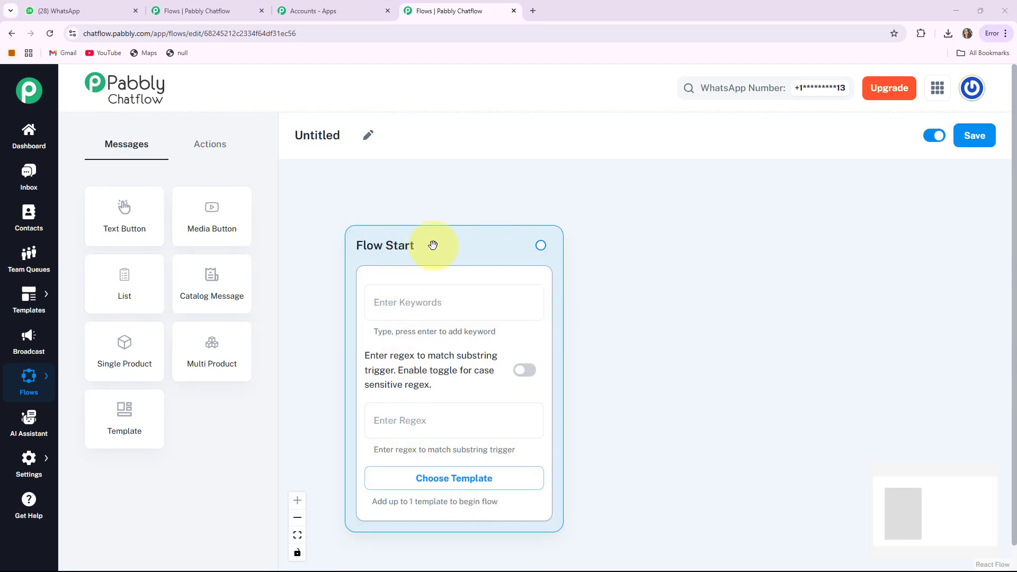
drag(432, 245, 417, 216)
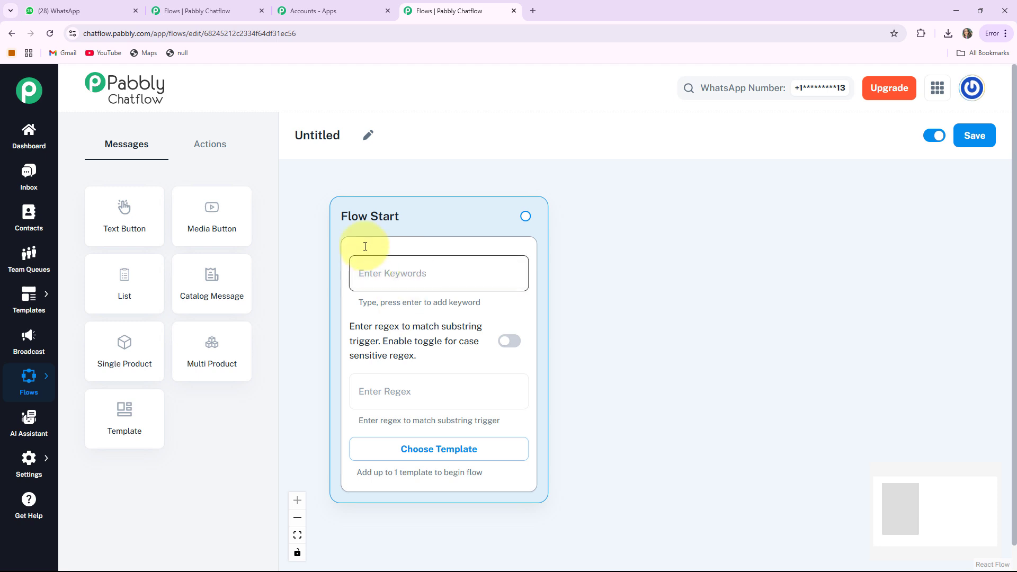
click(370, 143)
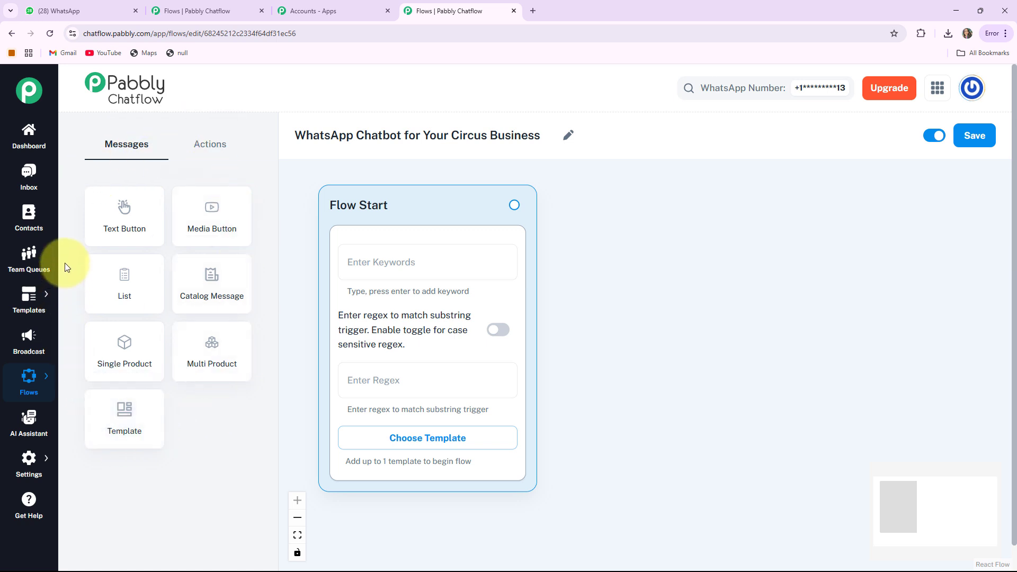
Step: View the available flow actions and the list of approved templates without choosing a template
click(218, 139)
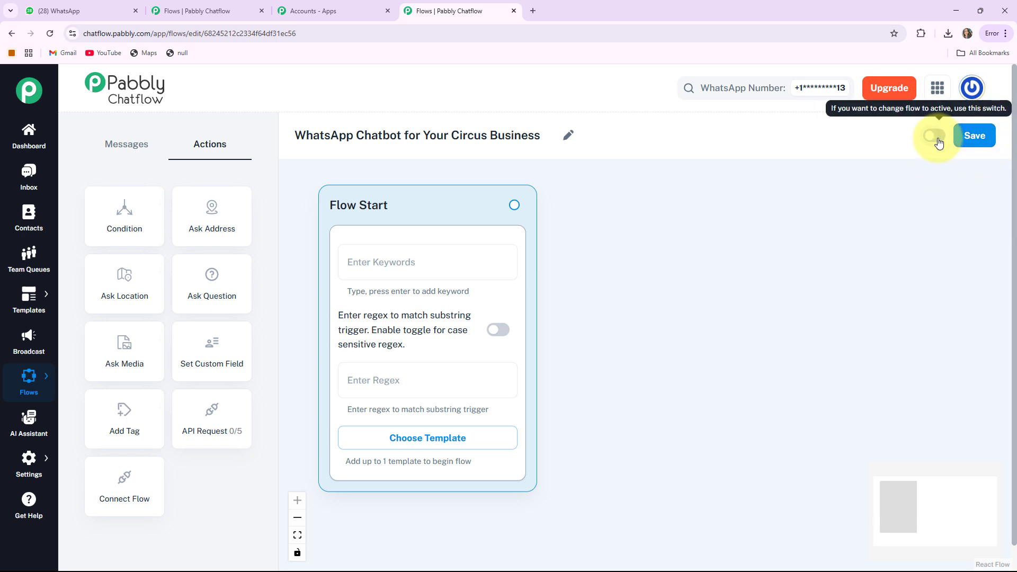
click(983, 142)
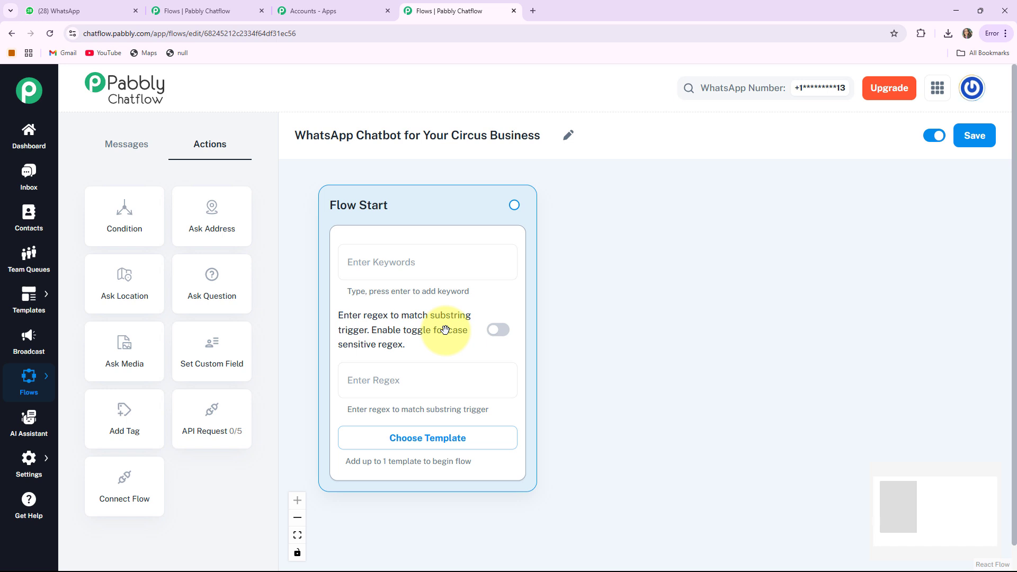
click(429, 443)
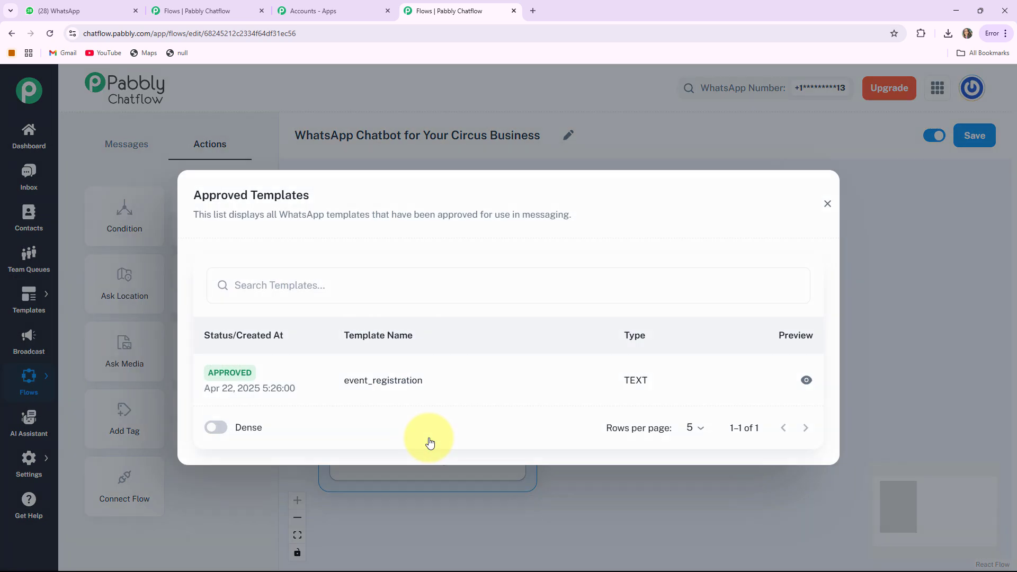
click(844, 209)
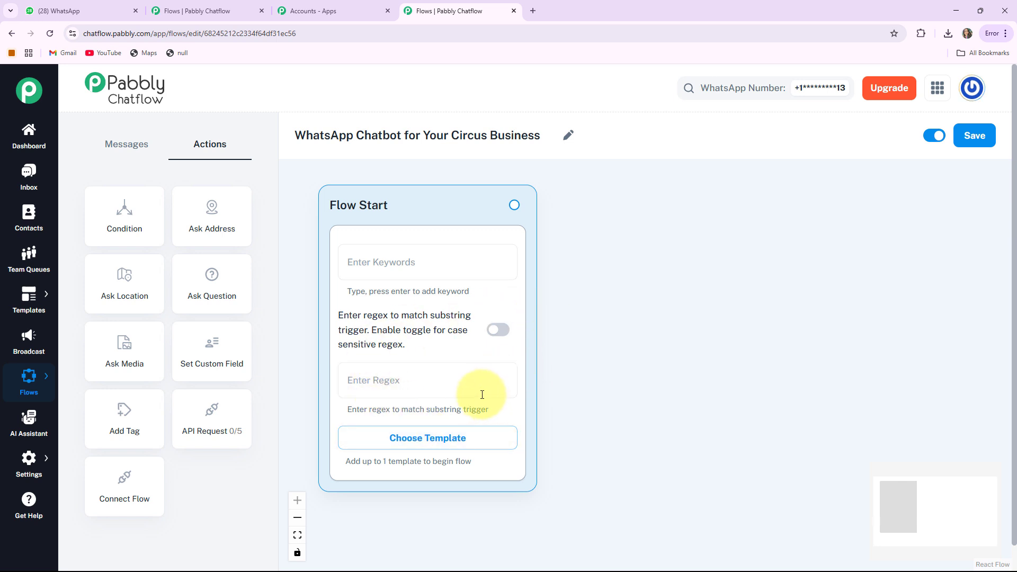
Step: Set the Flow Start block's trigger regex to [\s\S]+
click(395, 382)
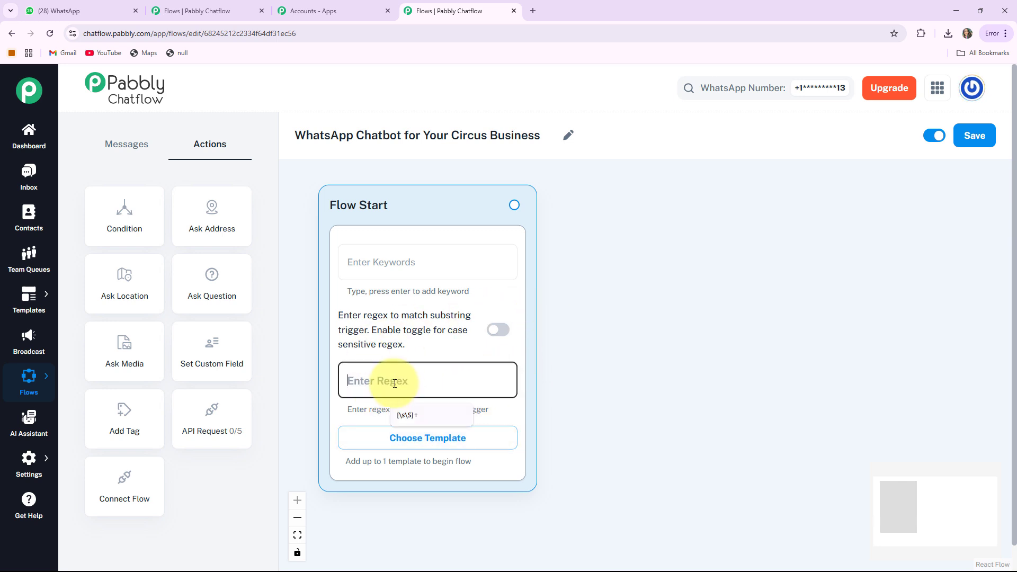
click(420, 414)
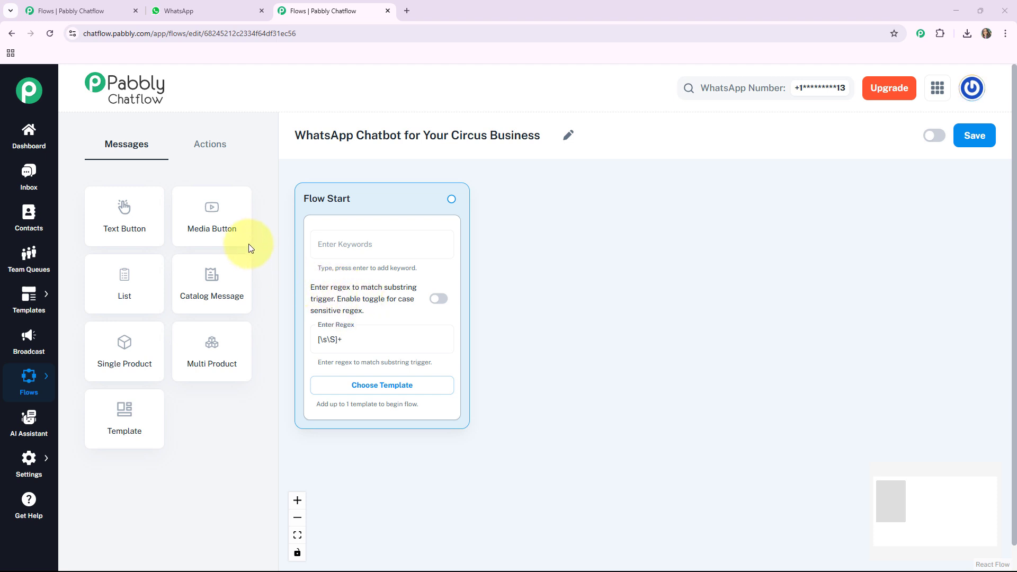
Step: Add a Media Button message of type Image beside the Flow Start block and upload "WhatsApp Image 2025-05-15 at 1.28.28 PM" to it
click(225, 236)
drag(538, 540, 558, 204)
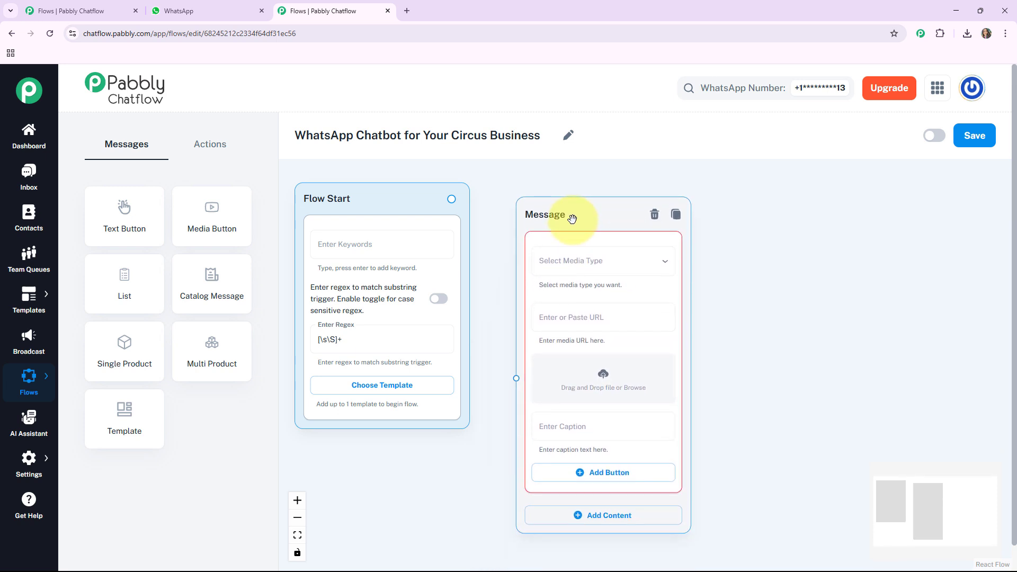
click(608, 265)
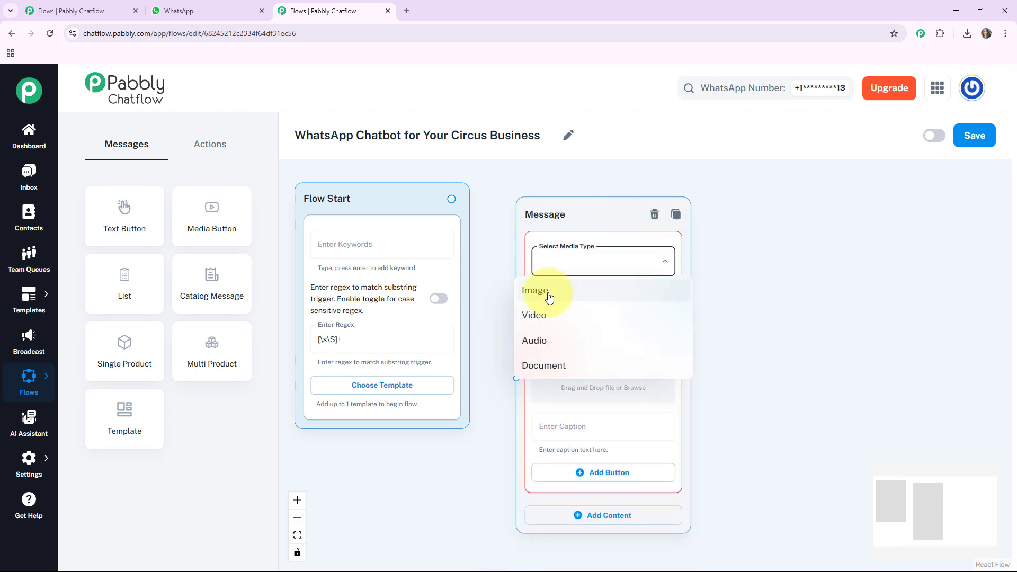
click(548, 291)
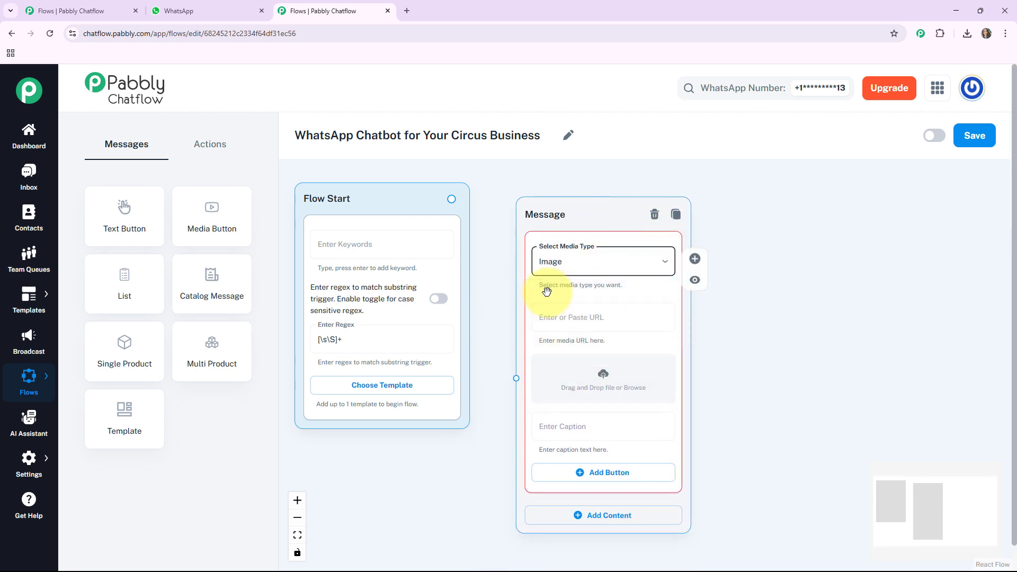
click(605, 382)
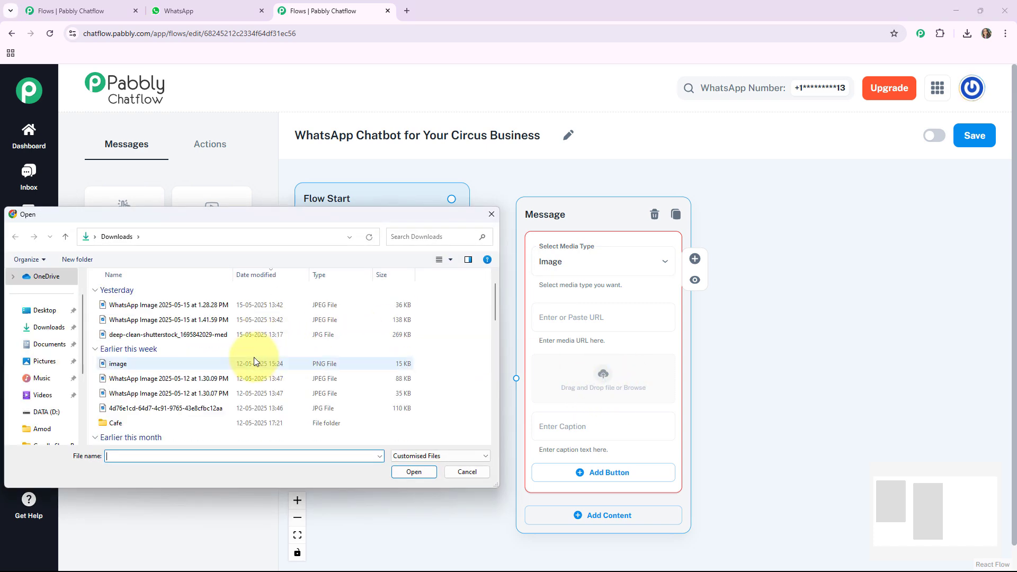
double_click(227, 305)
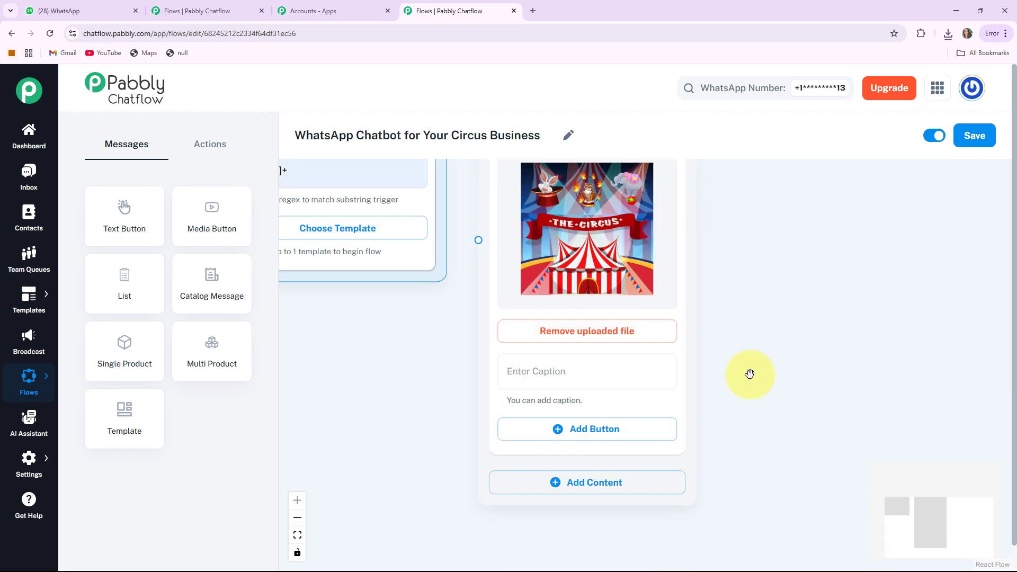
Step: Add Text + Button content below the image with the greeting "Welcome to the Magical World of *Pabbly Circus.*" and the question "*How can I help you?*"
drag(748, 439, 744, 427)
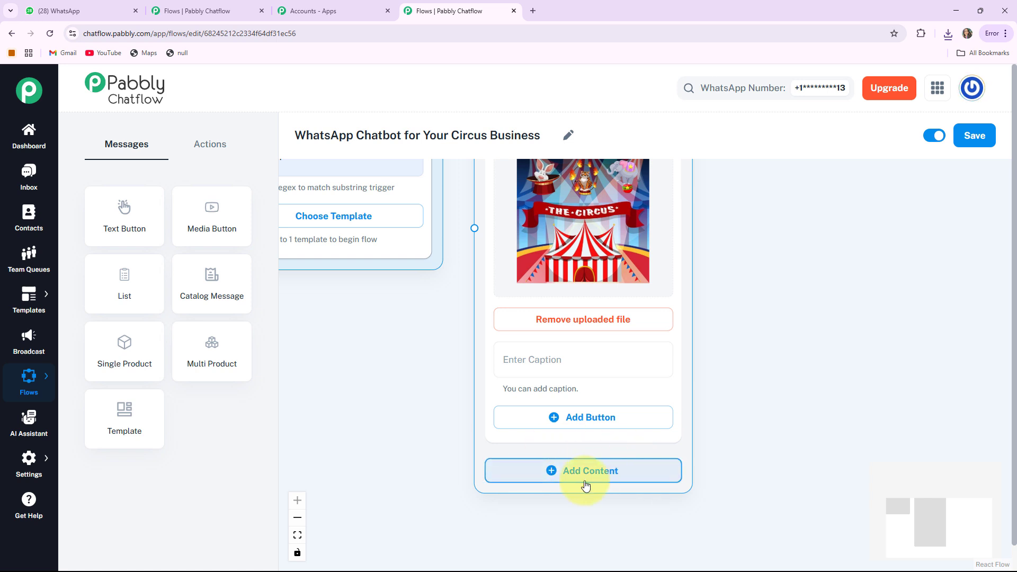
click(553, 475)
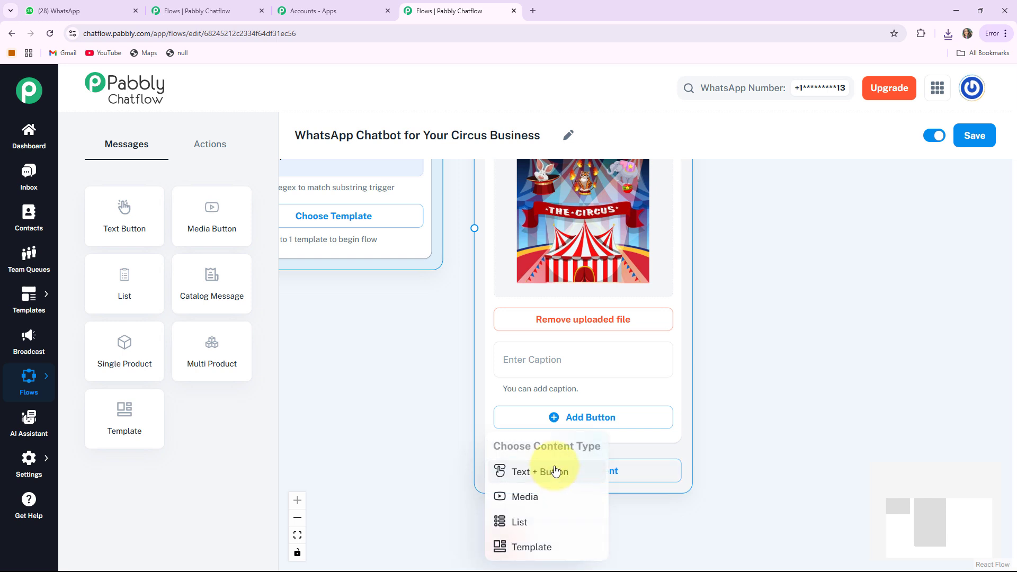
click(536, 478)
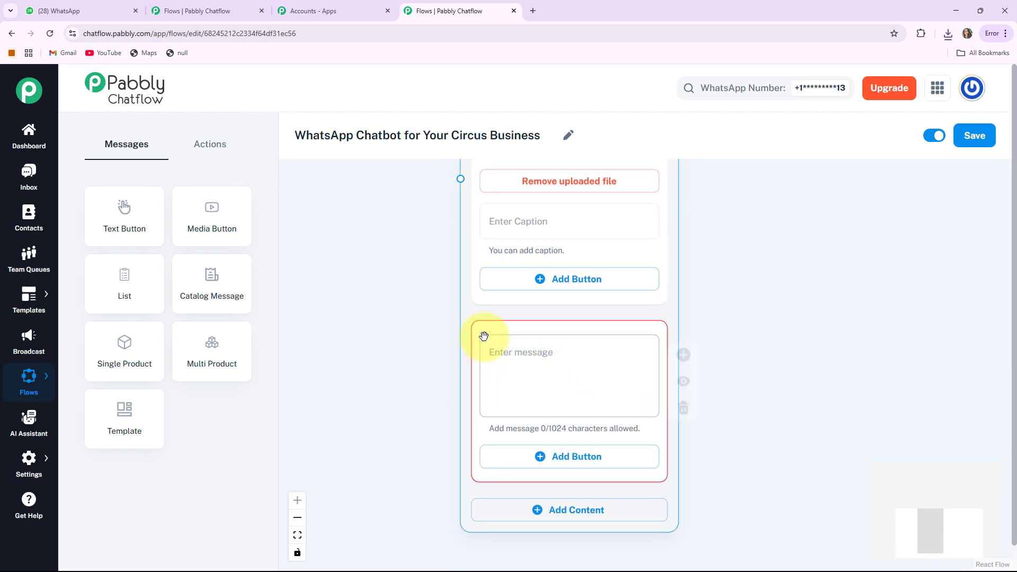
click(533, 357)
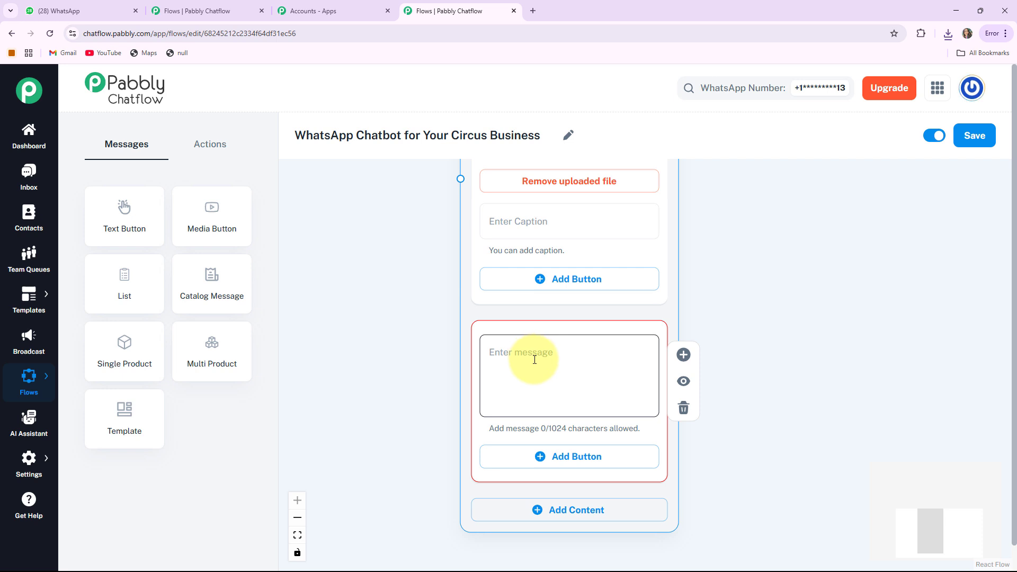
click(524, 223)
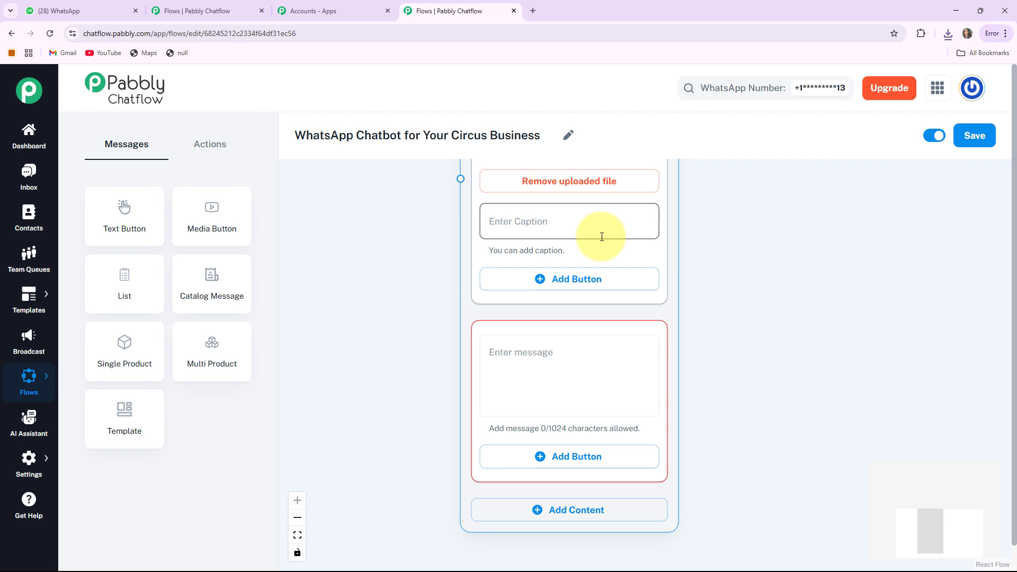
click(506, 354)
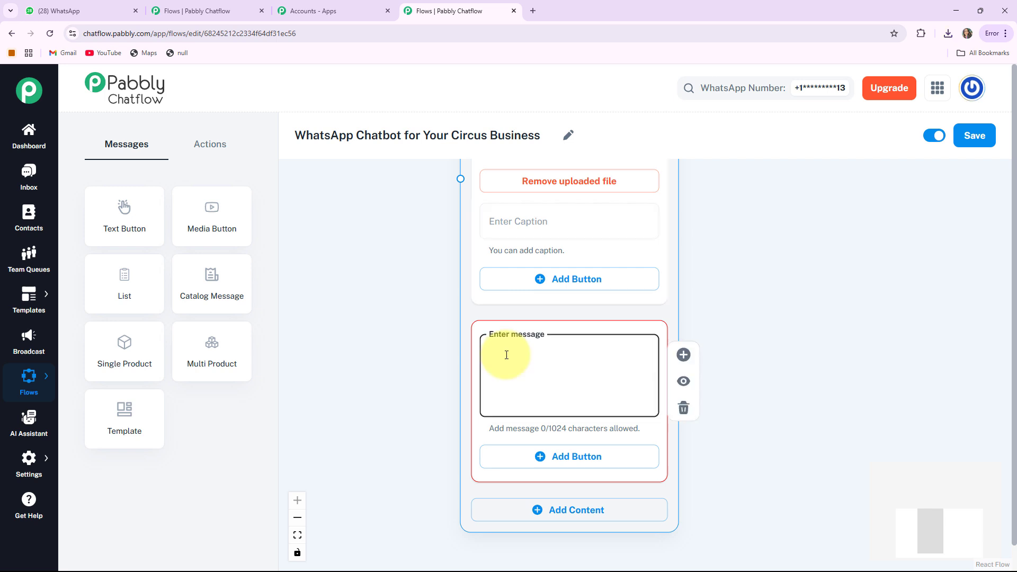
key(ctrl+v)
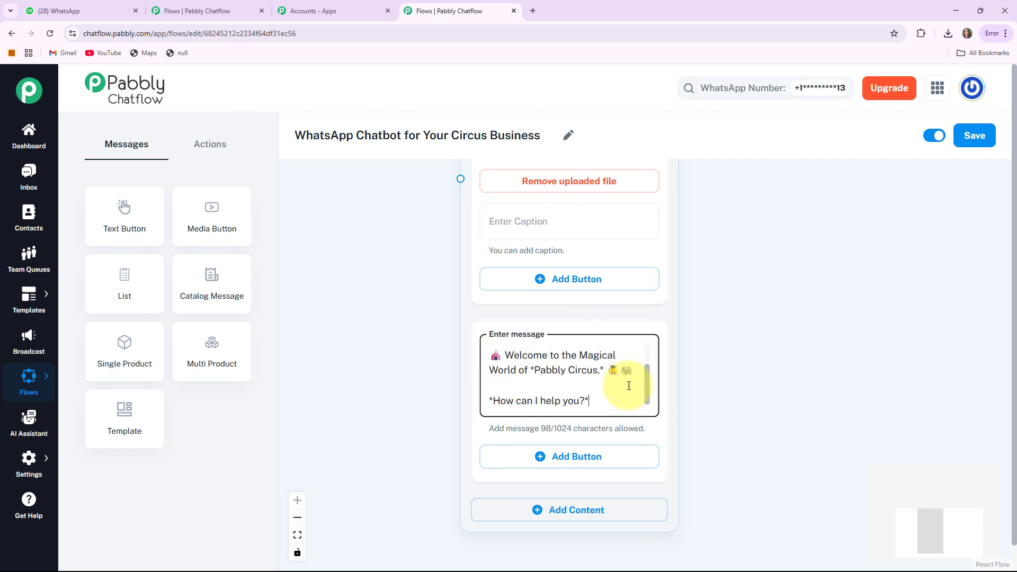
click(770, 325)
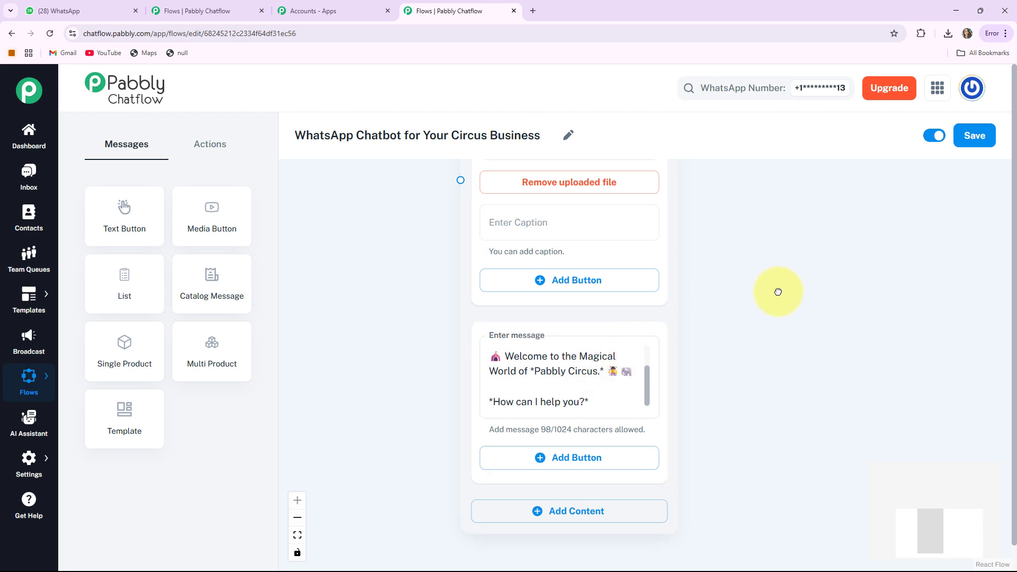
Step: Add a button labelled "Ticket Booking 🎟" under the welcome text message
drag(777, 290, 780, 480)
drag(668, 475, 644, 363)
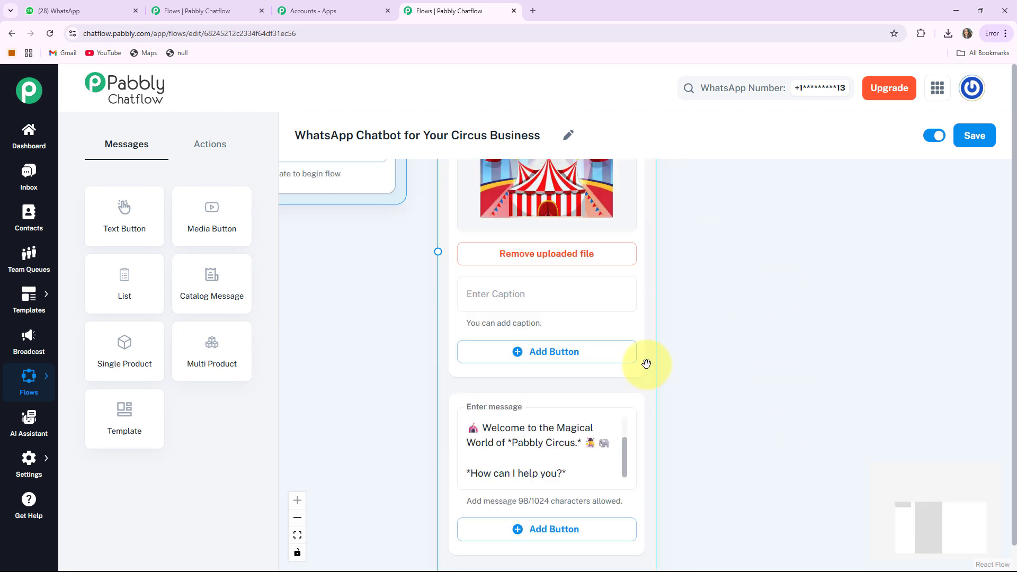
drag(762, 450, 745, 339)
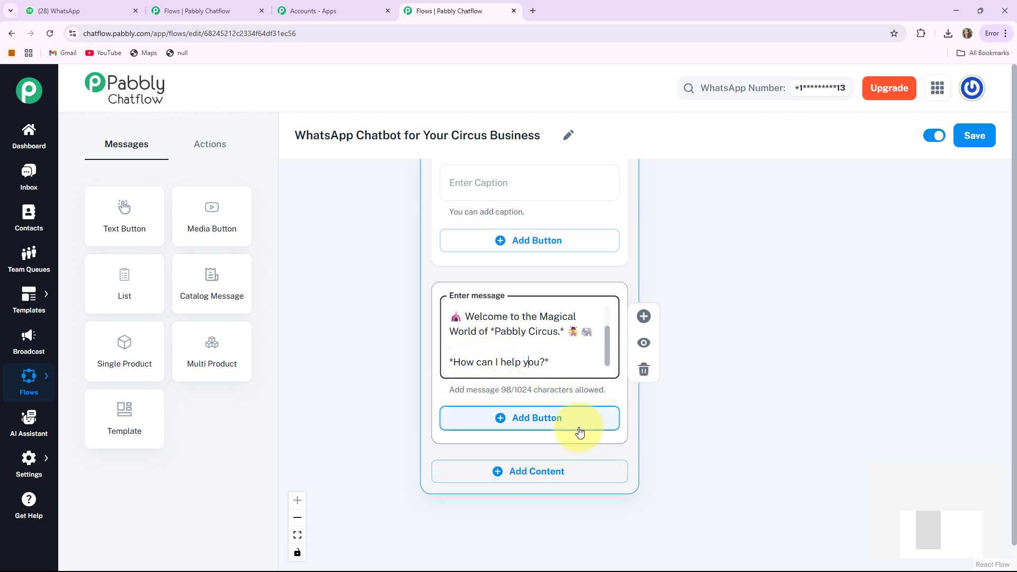
click(545, 421)
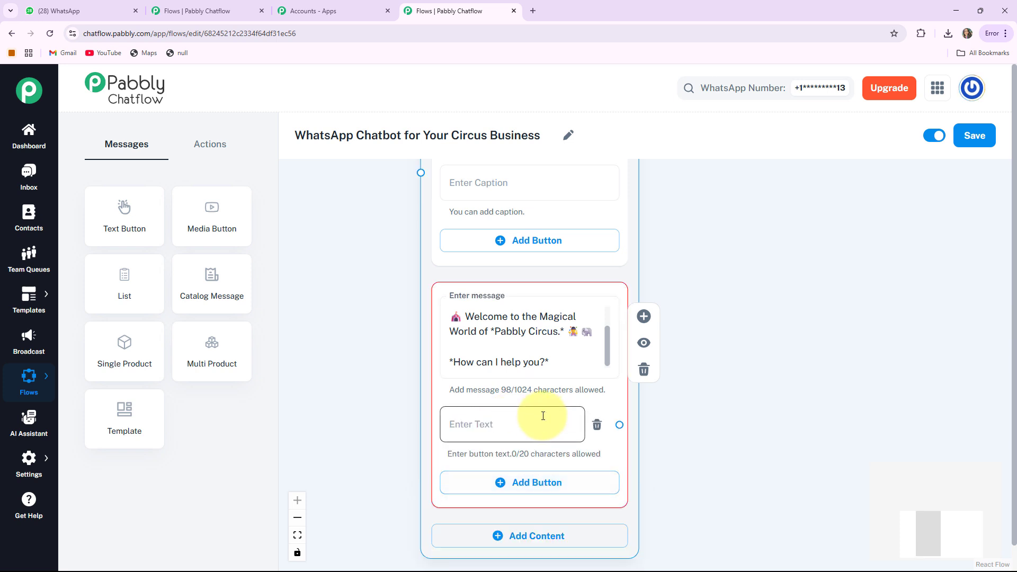
click(507, 427)
text(Ticket Booking 🎟)
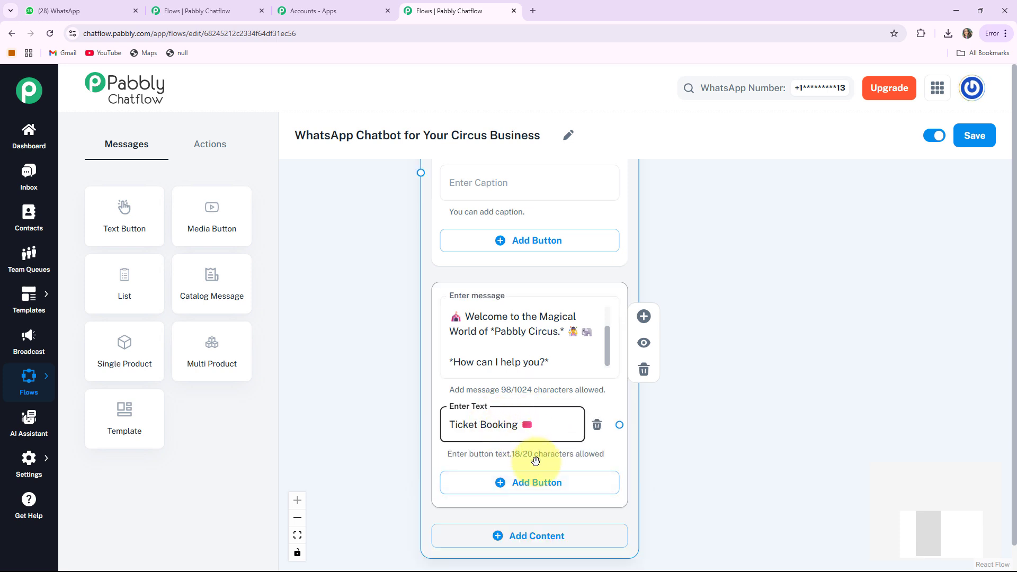
Step: Add two more buttons under the welcome text, labelled "Location 📍" and "Support 📞"
click(499, 481)
click(501, 484)
text(Location 📍)
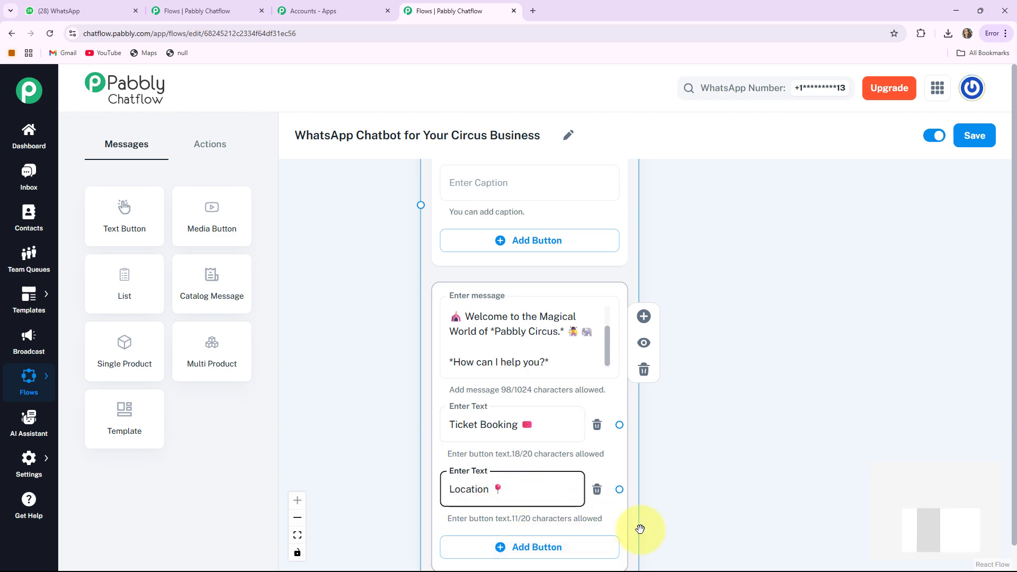
scroll(640, 528, down, 3)
click(508, 424)
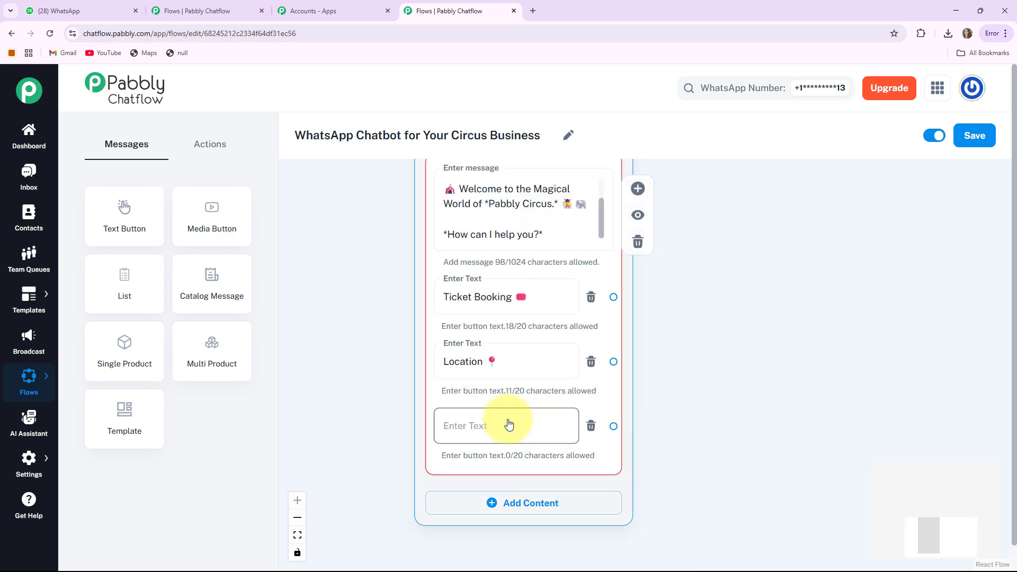
click(507, 485)
text(Support 📞)
scroll(503, 389, down, 3)
Step: Connect the Flow Start block's output to the welcome message with the circus image
drag(400, 313, 390, 484)
drag(468, 166, 477, 166)
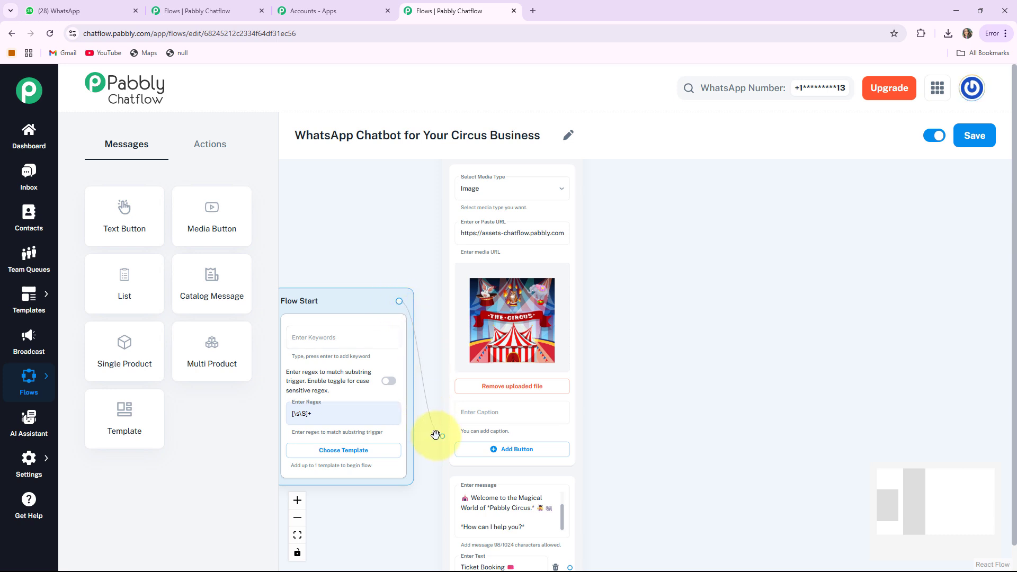
drag(440, 436, 442, 436)
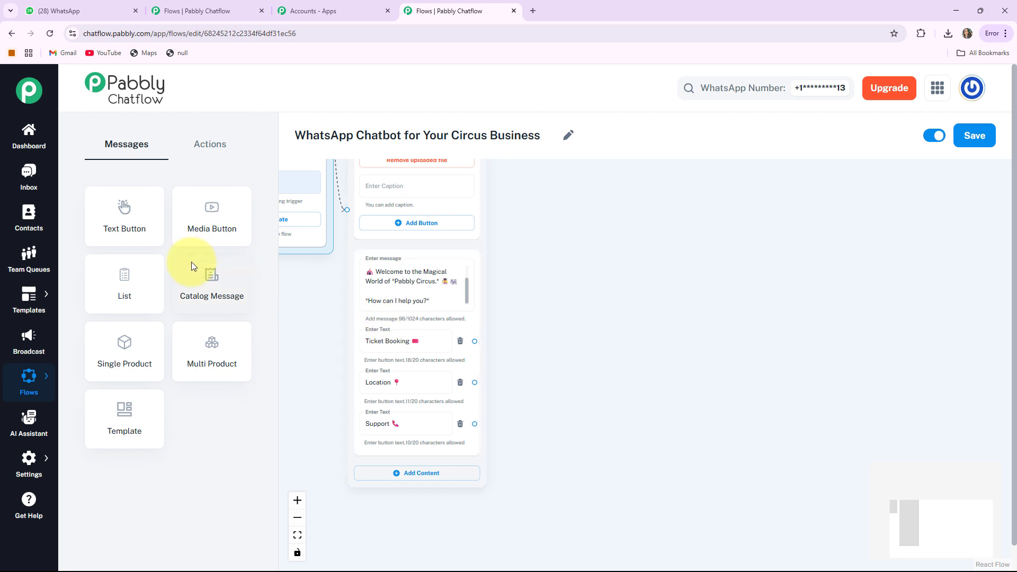
Step: Add a Text Button message beside the welcome block with the prepared booking text starting "*Welcome to Pabbly Circus!*" and "Now book your show tickets instantly on WhatsApp!"
click(104, 229)
drag(339, 180, 571, 242)
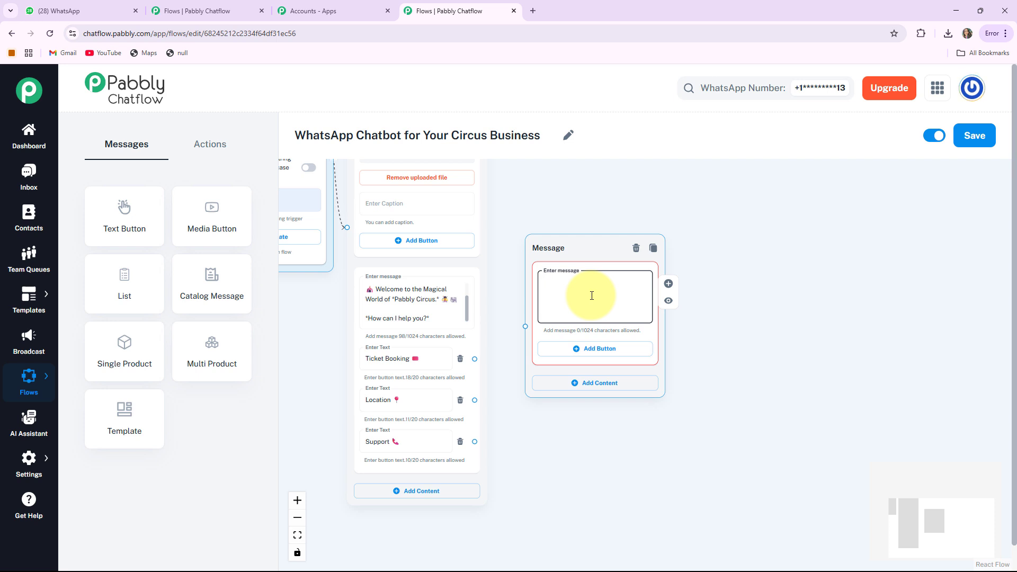
key(ctrl+v)
scroll(591, 295, up, 5)
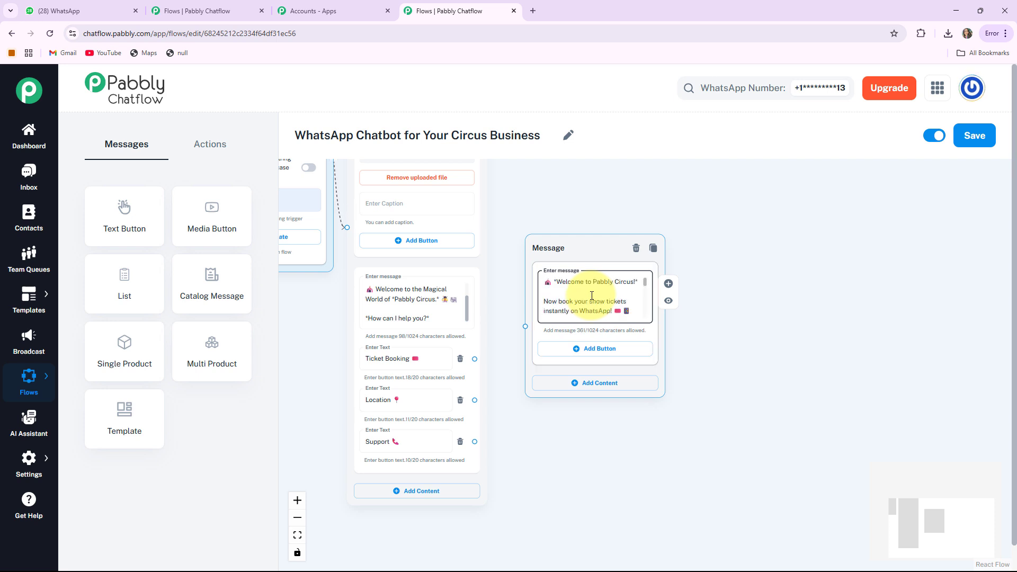
scroll(554, 317, down, 1)
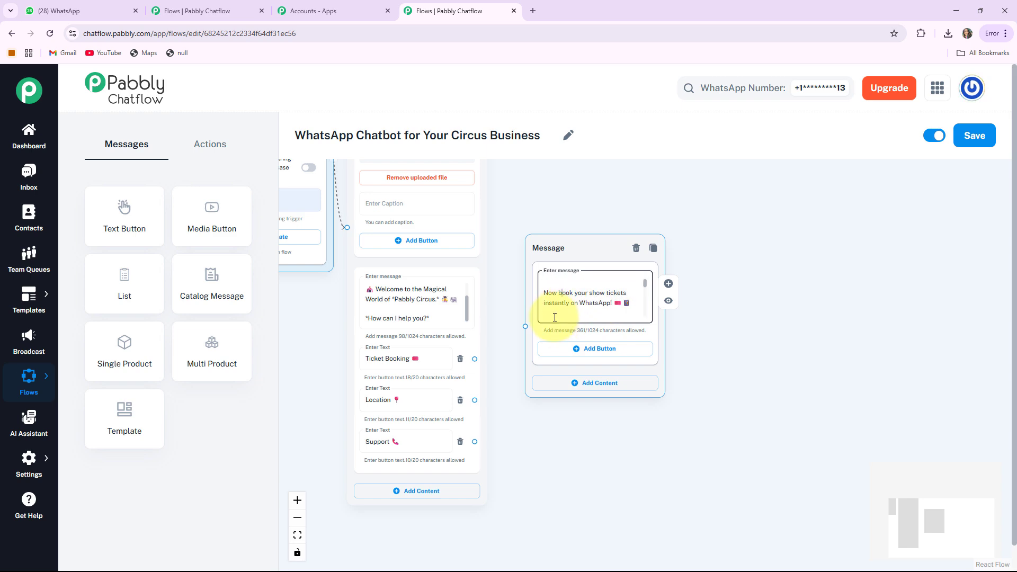
scroll(554, 317, up, 1)
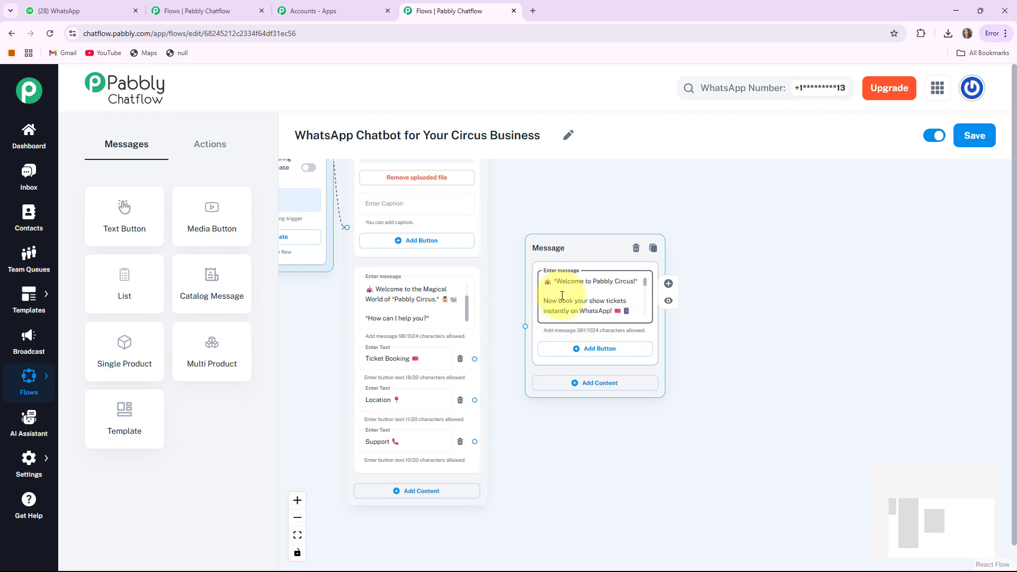
scroll(562, 295, up, 3)
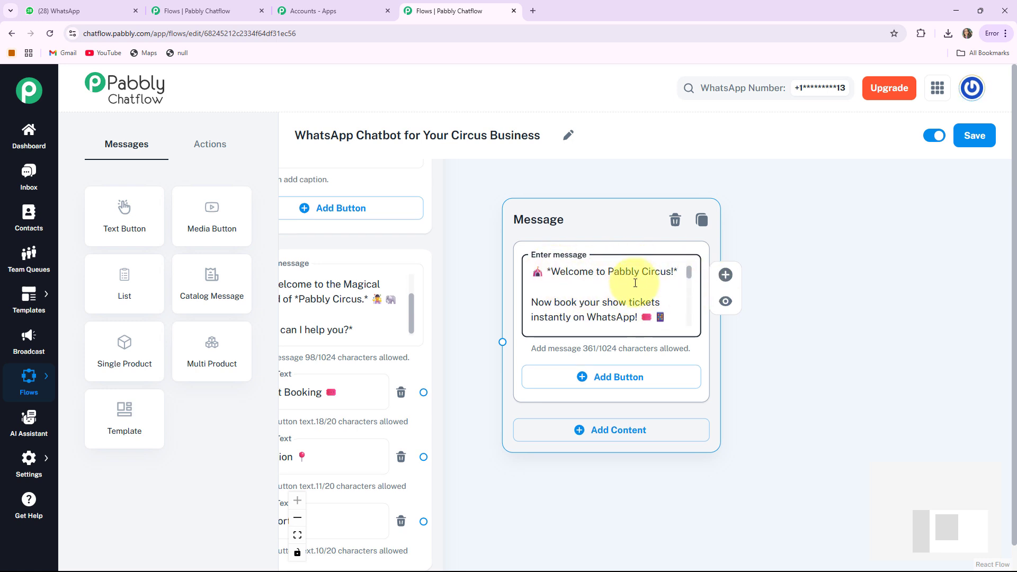
scroll(609, 289, down, 1)
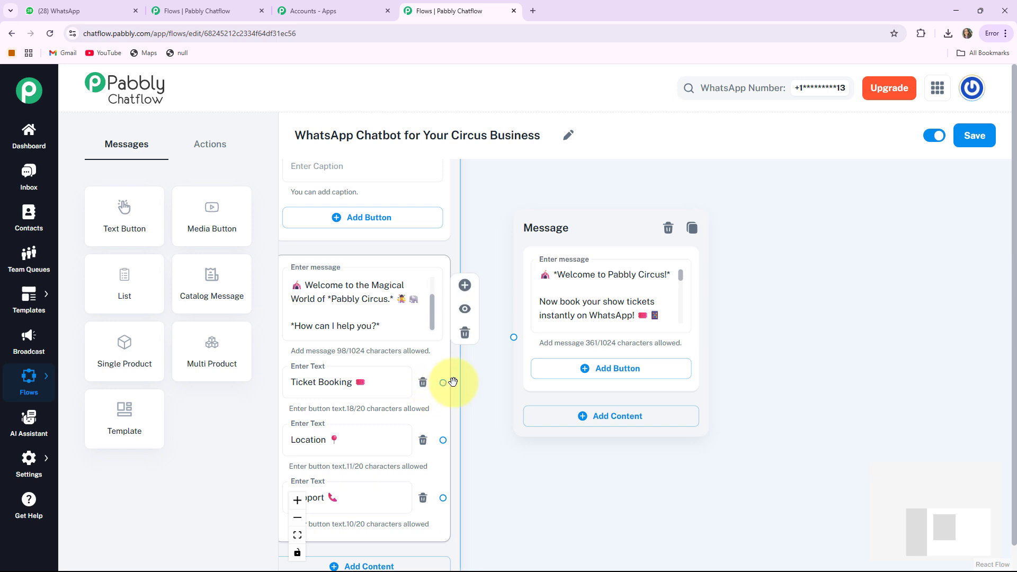
Step: Connect the Ticket Booking button to the booking message and check the "Click here" link at the end of its text
drag(453, 381, 513, 336)
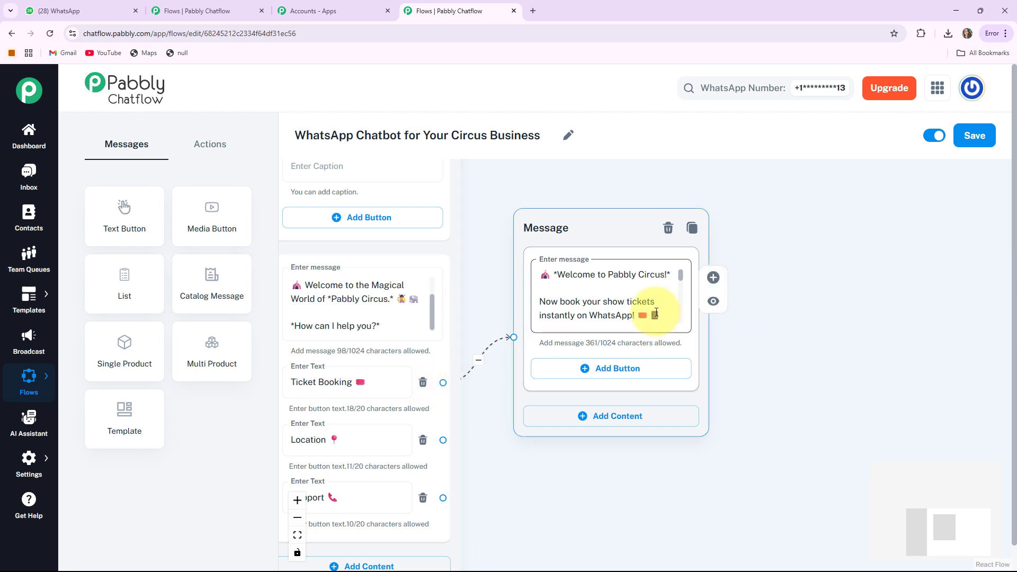
scroll(655, 313, down, 5)
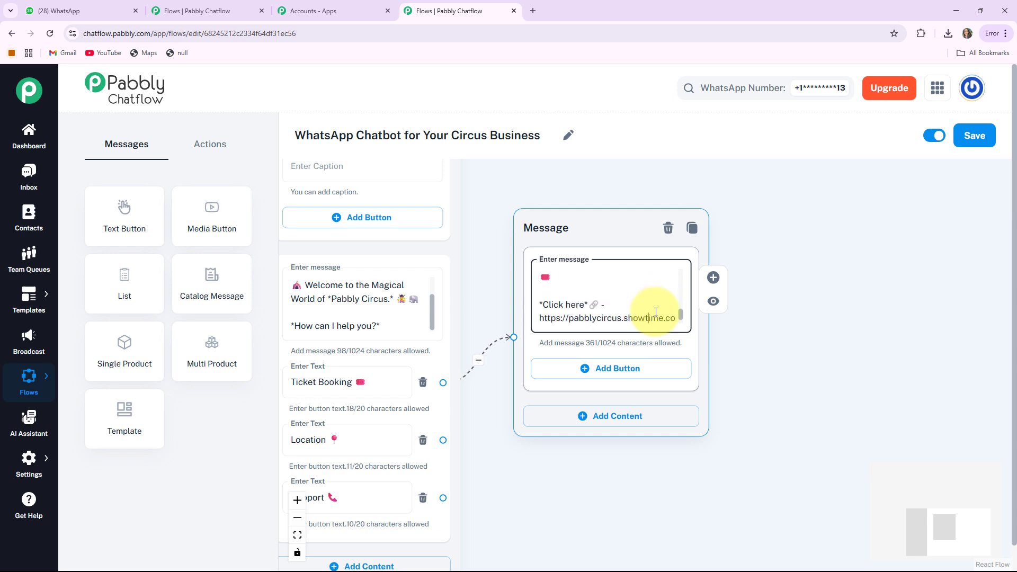
click(586, 317)
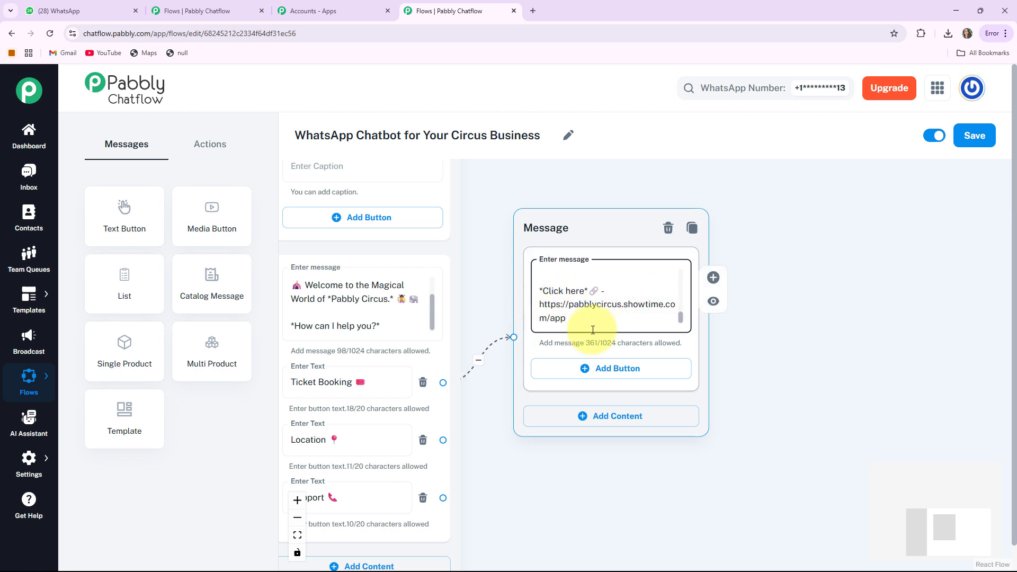
Step: Add a Text Button message below the booking message with the prepared location text ending "Come join the fun under the big top – the magic awaits!"
drag(529, 441, 583, 377)
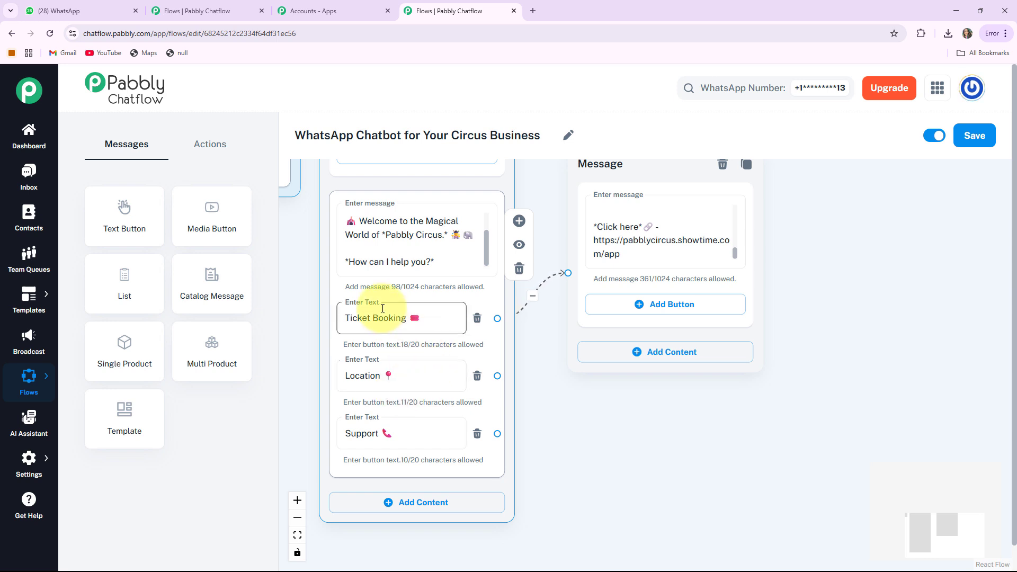
click(126, 216)
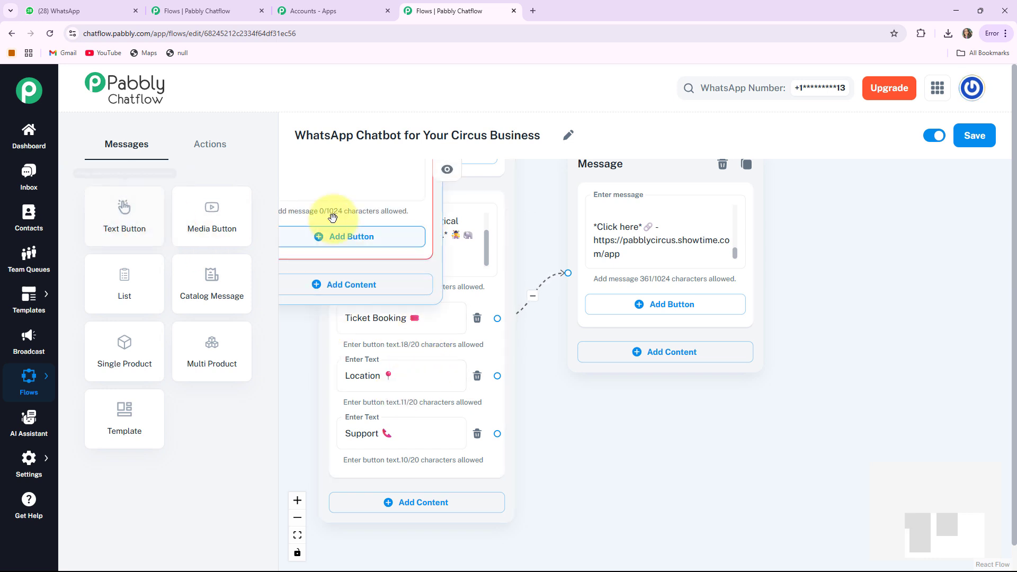
drag(335, 183, 575, 331)
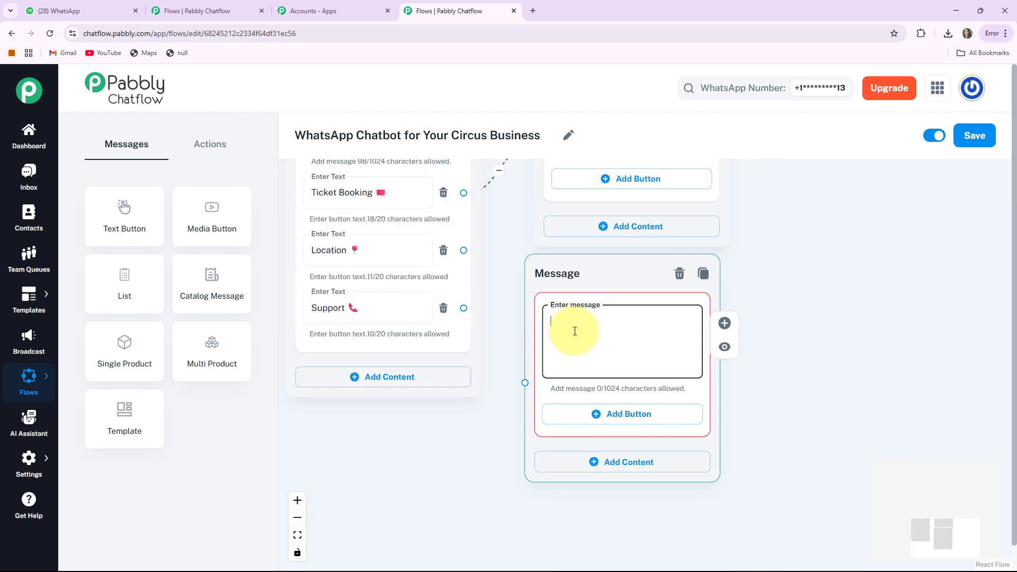
key(ctrl+v)
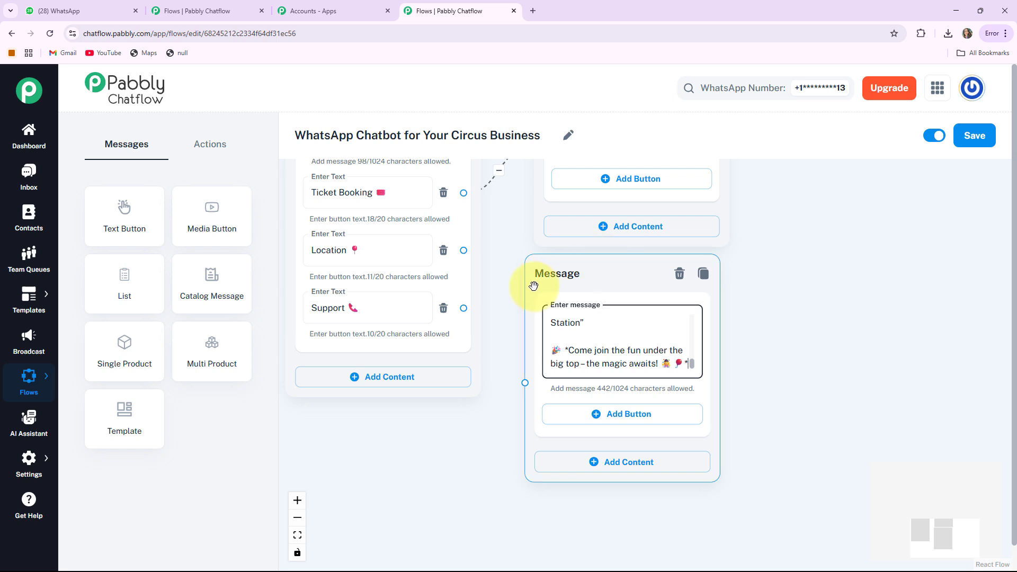
Step: Connect the Location button to the location message and move that message to the far side of the booking message
click(475, 274)
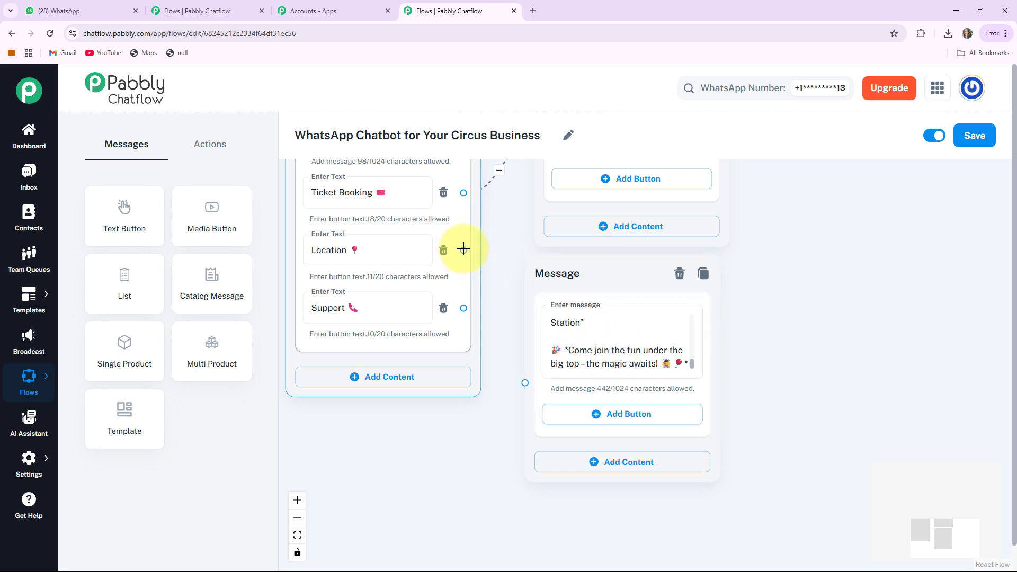
drag(469, 253, 493, 310)
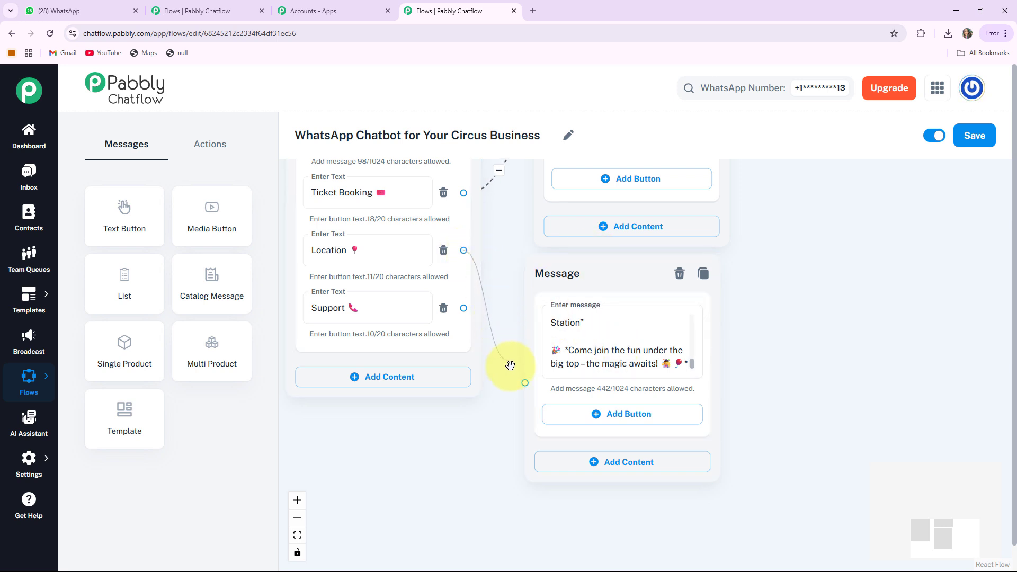
drag(510, 365, 525, 382)
drag(608, 273, 865, 259)
Step: Add a Text Button message below the booking message with the prepared support text ending "At *Pabbly Circus*, we're always just a message away."
drag(570, 481, 633, 391)
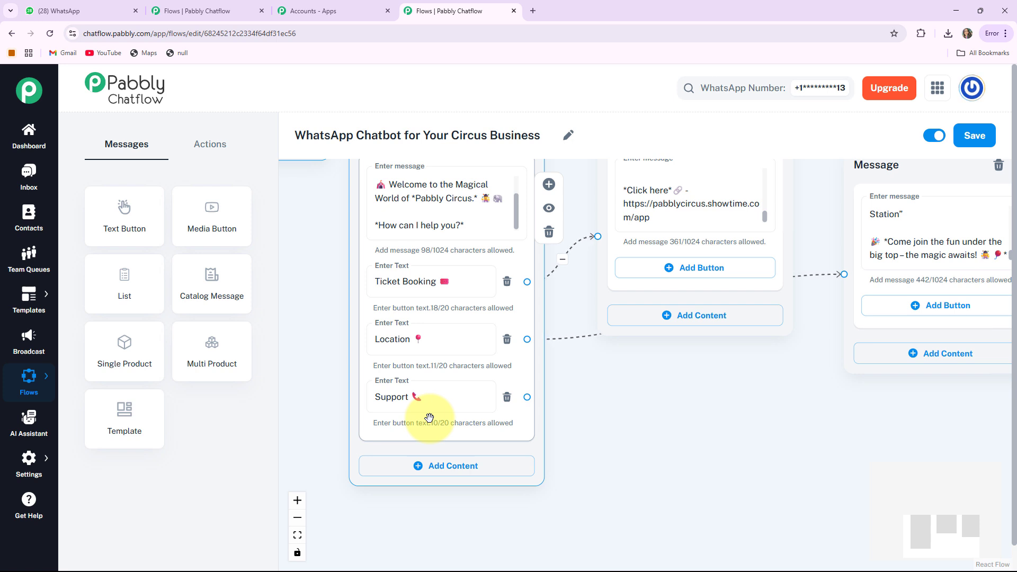
click(146, 238)
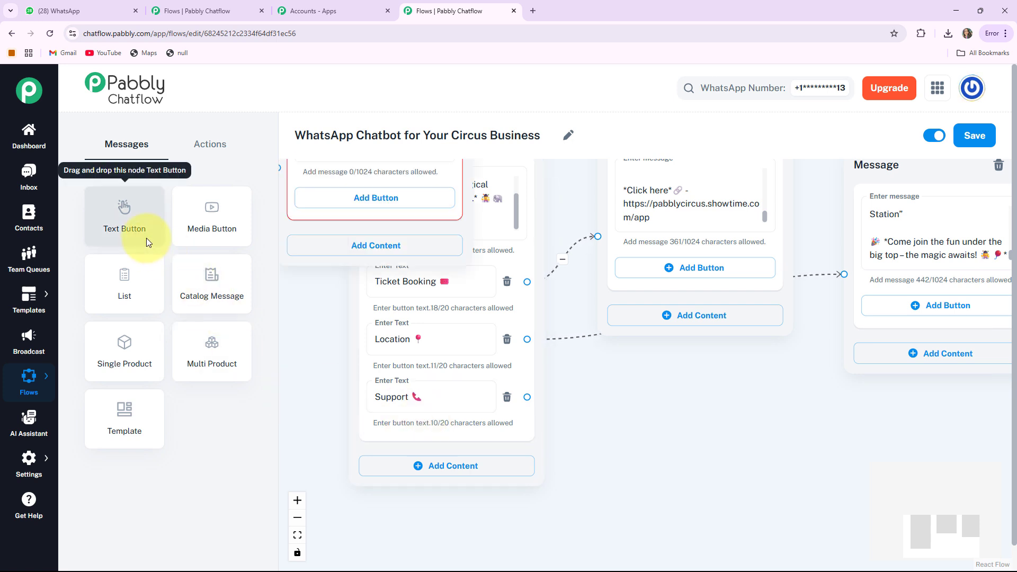
drag(325, 179, 657, 519)
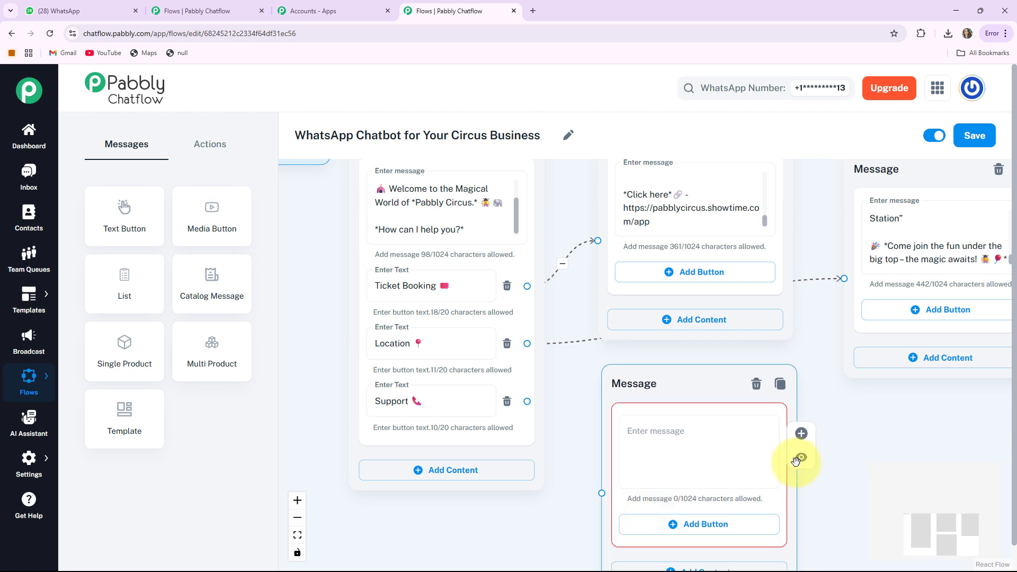
click(587, 318)
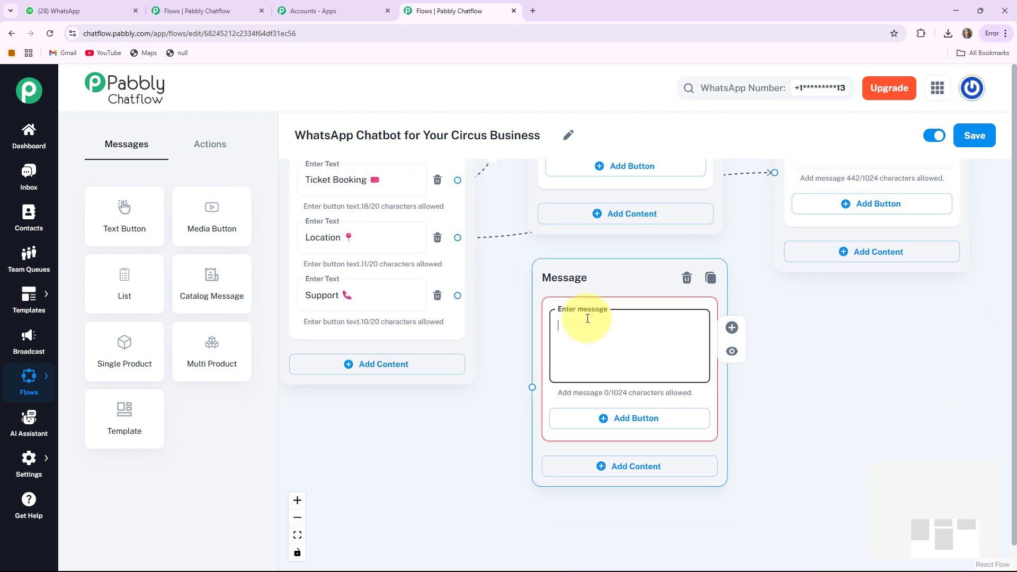
key(ctrl+v)
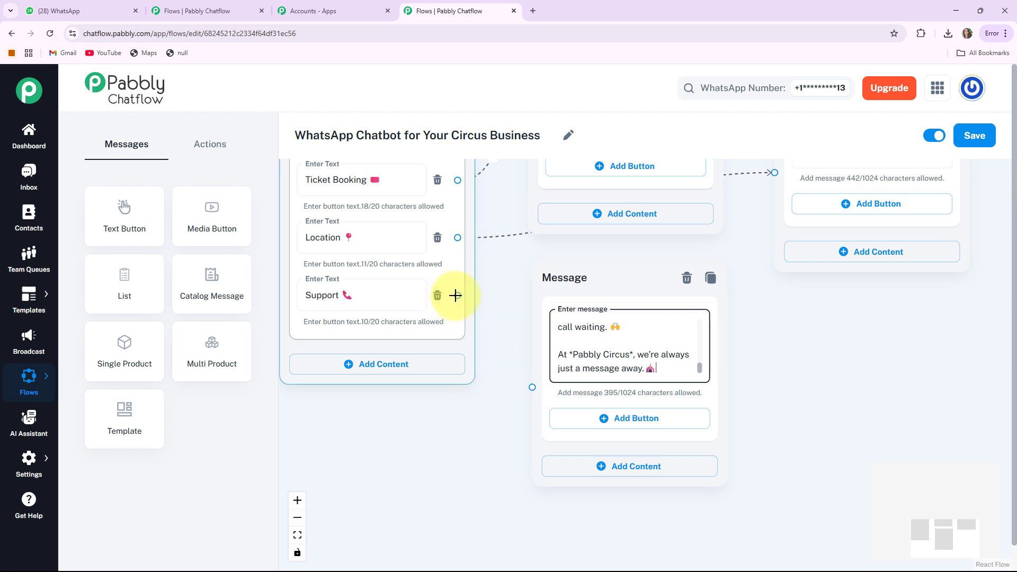
Step: Connect the Support button to the support message and fit the whole flow in view
drag(455, 295, 532, 387)
mouse_move(551, 287)
mouse_down()
mouse_move(543, 313)
mouse_move(546, 295)
mouse_up()
click(297, 535)
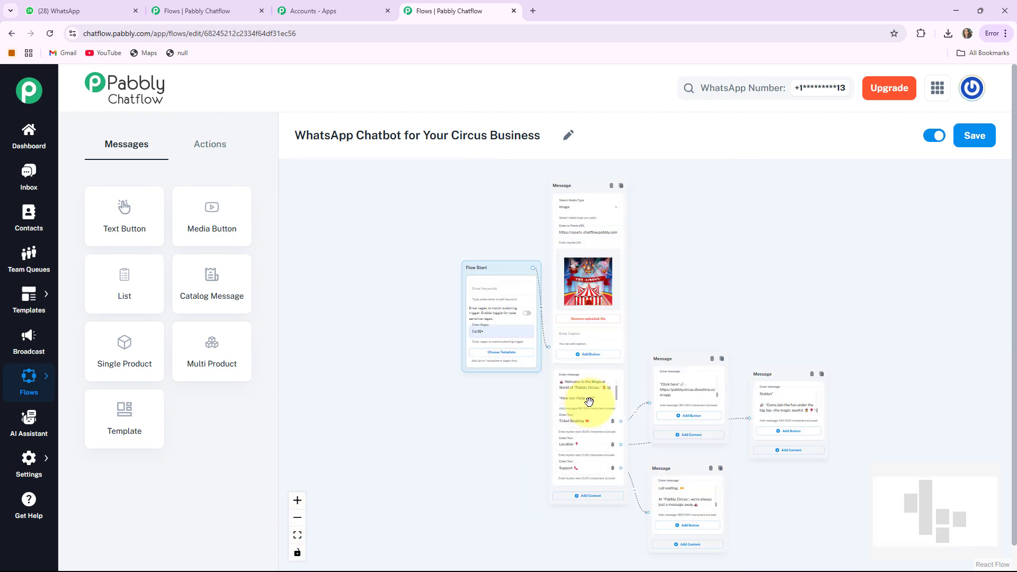
Step: Save the completed circus chatbot flow
drag(691, 305, 589, 315)
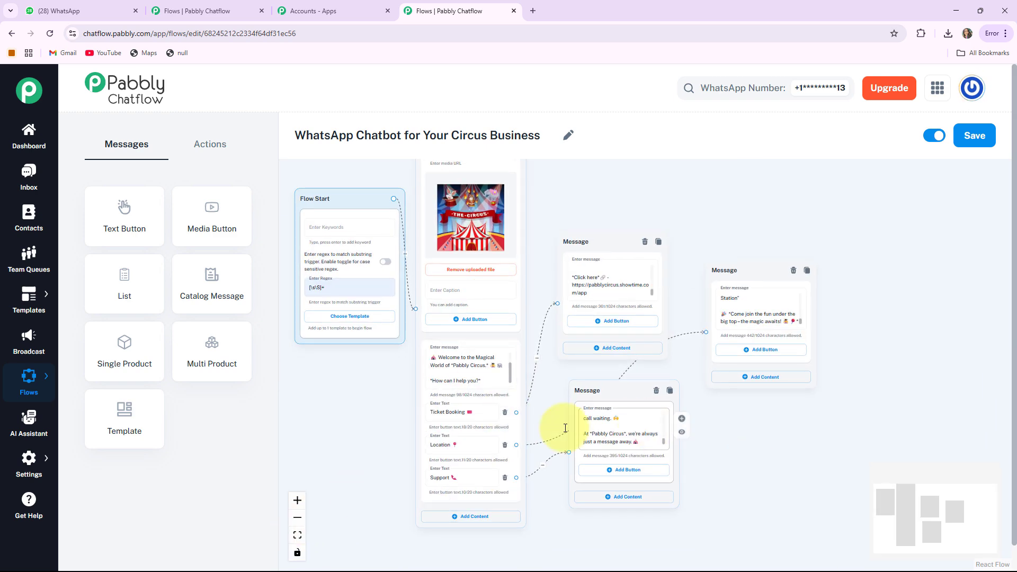
click(969, 139)
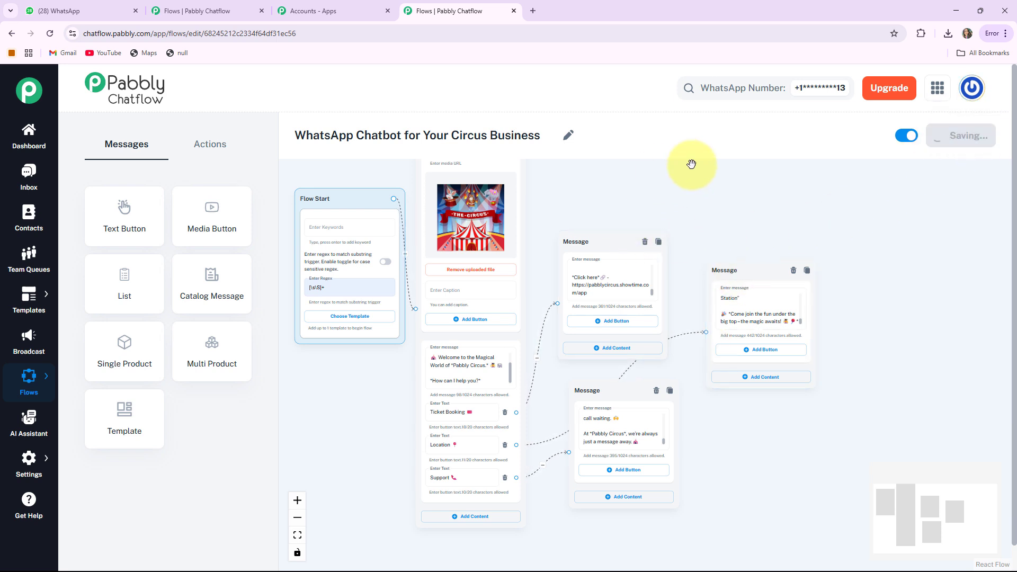
drag(560, 184, 608, 223)
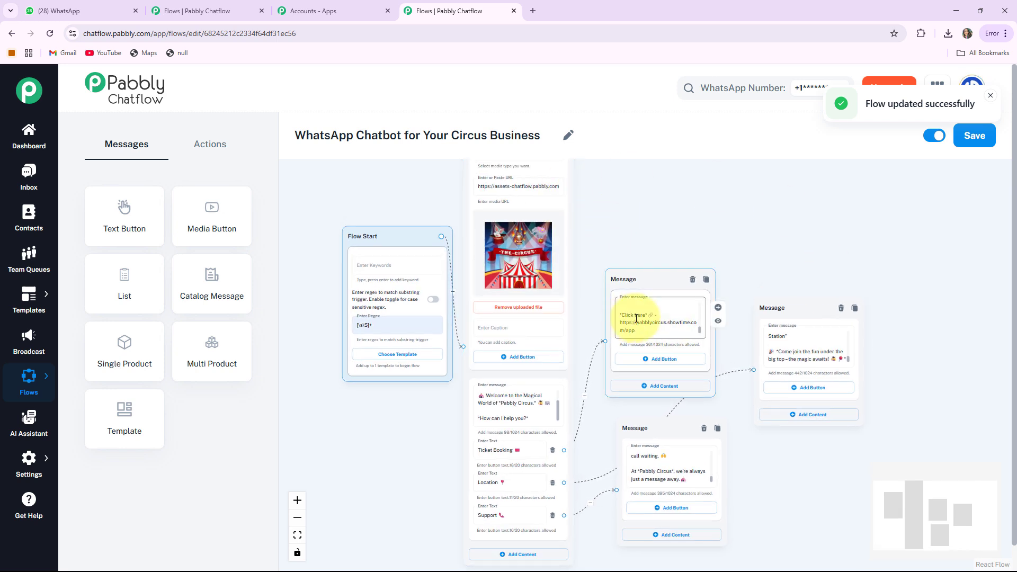
scroll(636, 315, up, 1)
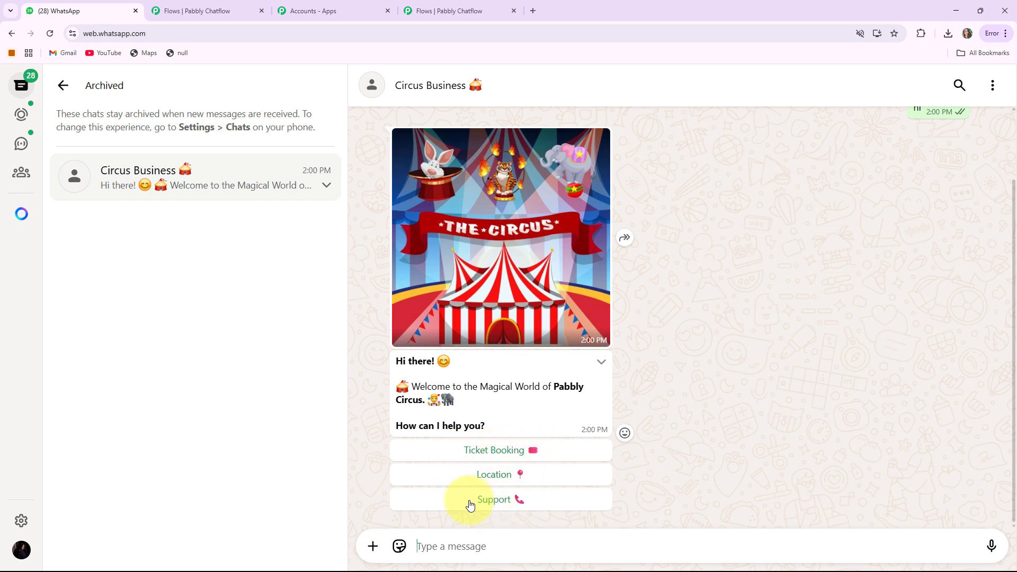
Step: Switch from WhatsApp back to the Pabbly Chatflow flow editor and examine the welcome message's three buttons and their connections
click(426, 11)
scroll(538, 363, down, 5)
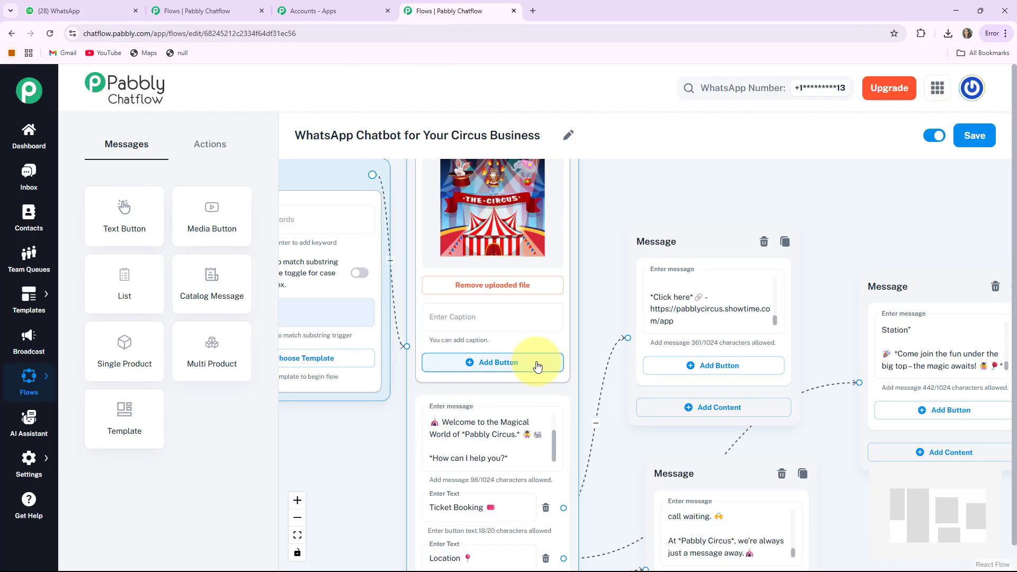
scroll(595, 295, up, 4)
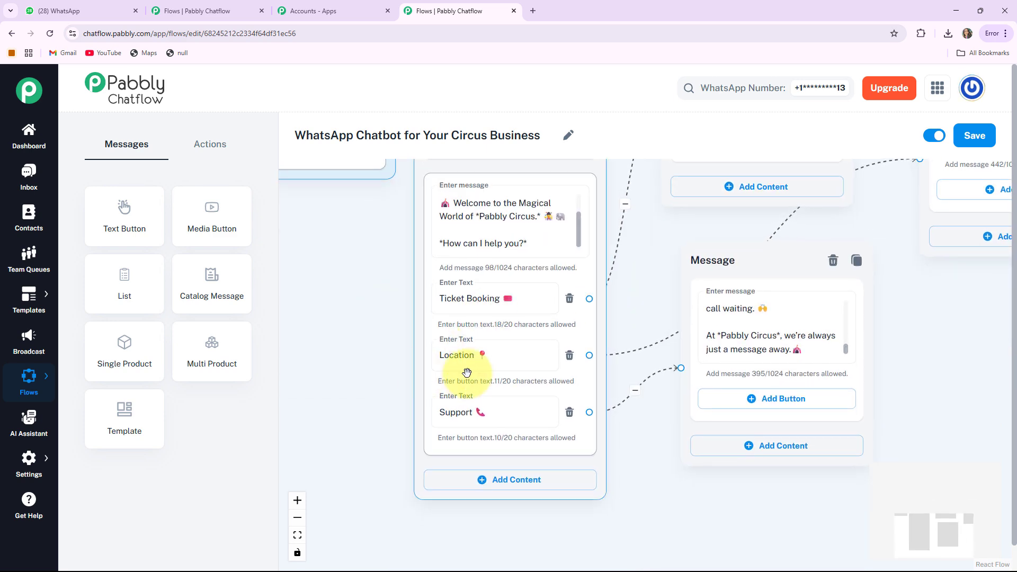
Step: Switch to WhatsApp and test the circus chatbot by choosing Ticket Booking and Support from its welcome message
click(448, 411)
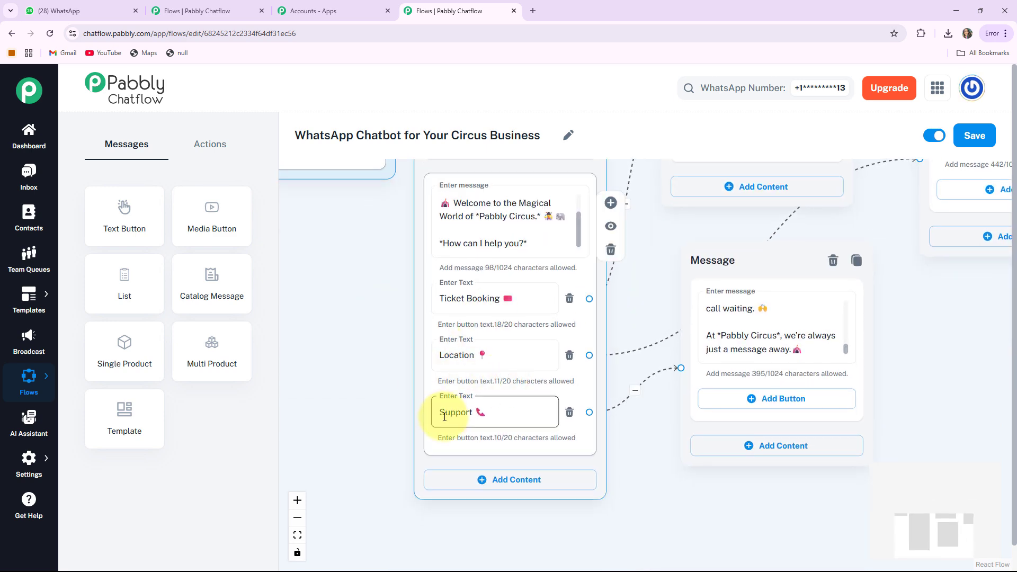
click(42, 11)
click(488, 451)
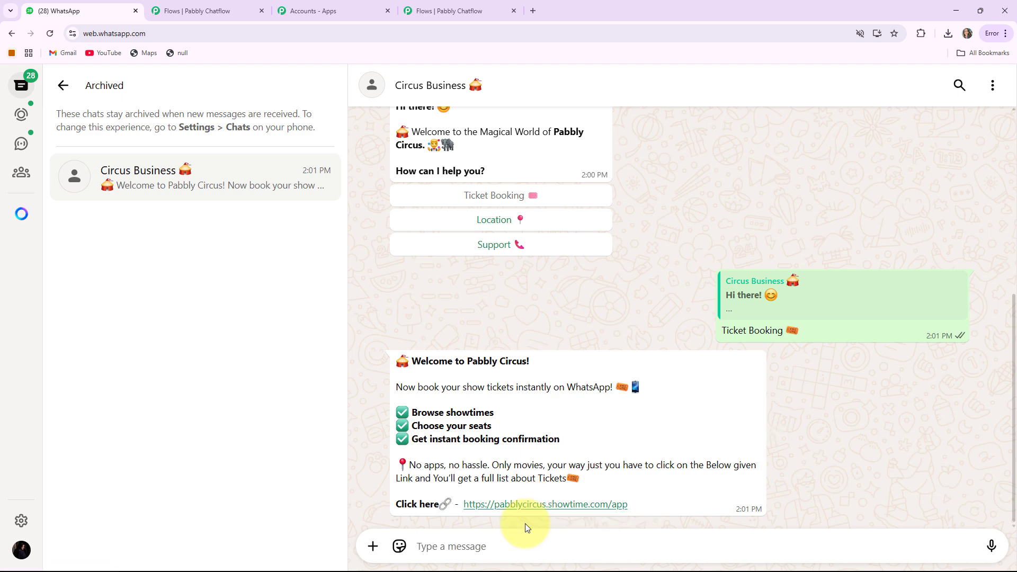
click(493, 245)
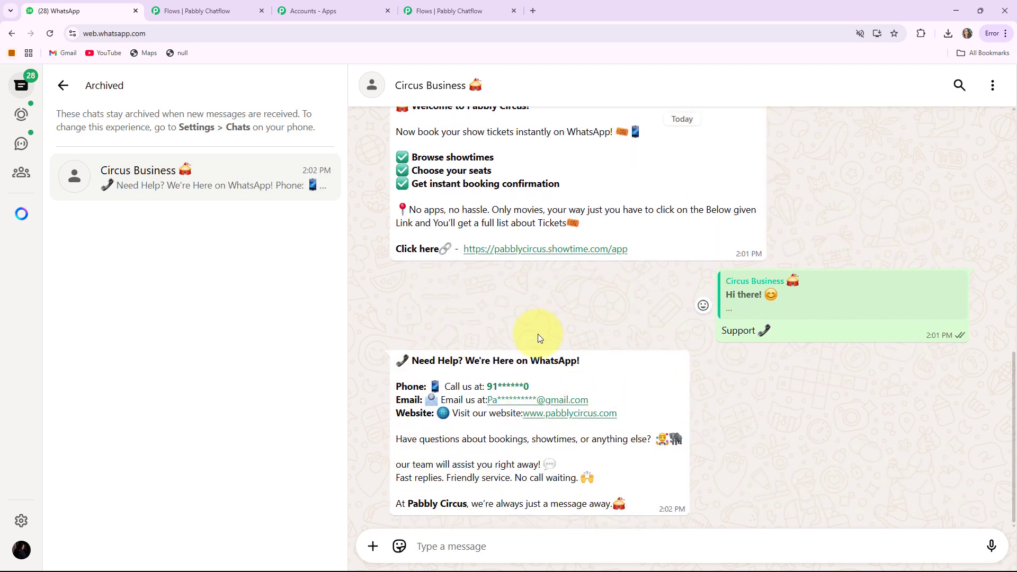
Step: Review the chatbot conversation, comparing the welcome message and its options with the ticket booking and support replies
scroll(538, 333, up, 6)
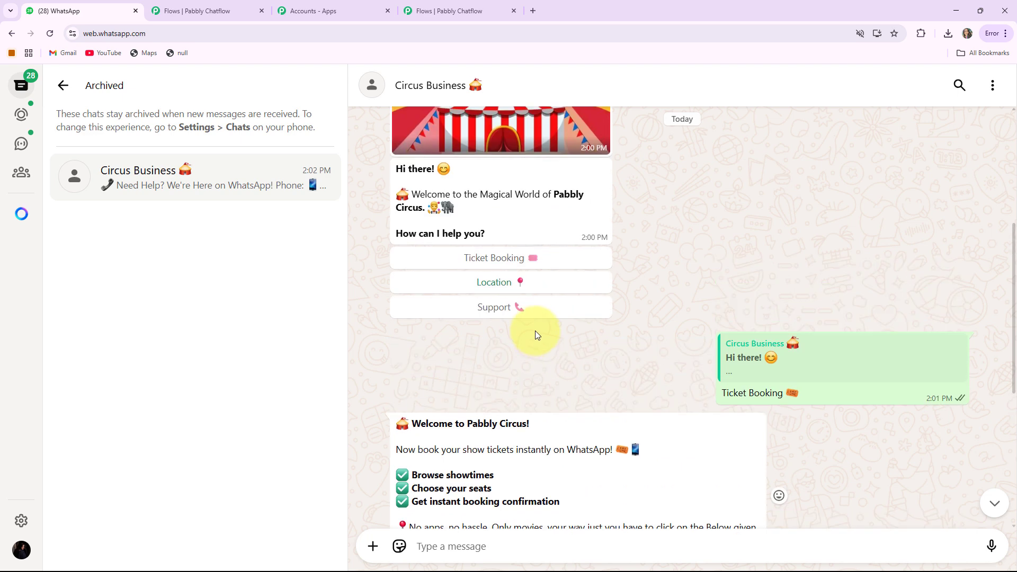
scroll(678, 344, down, 3)
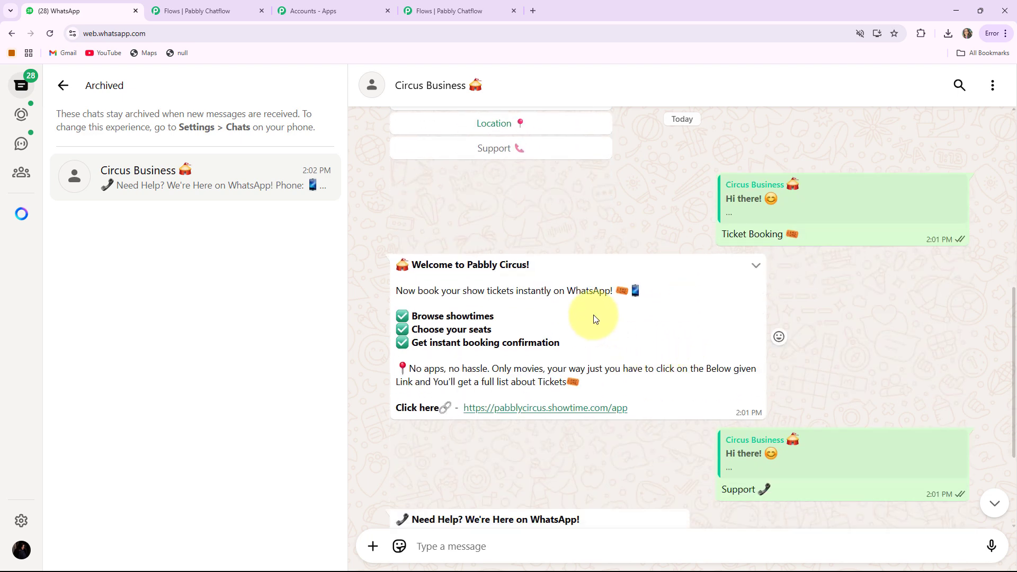
scroll(649, 323, up, 5)
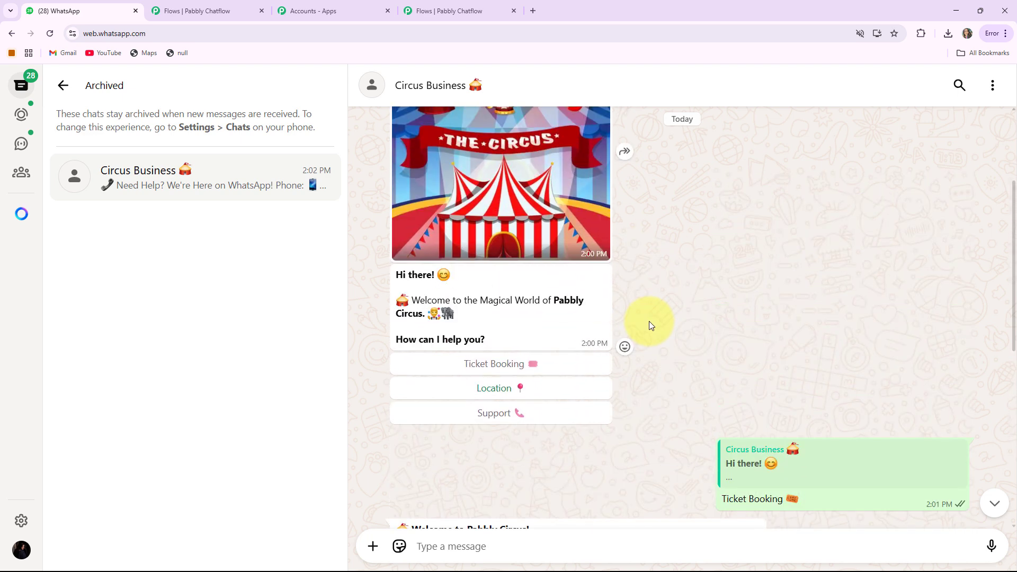
scroll(649, 321, up, 2)
scroll(649, 320, down, 1)
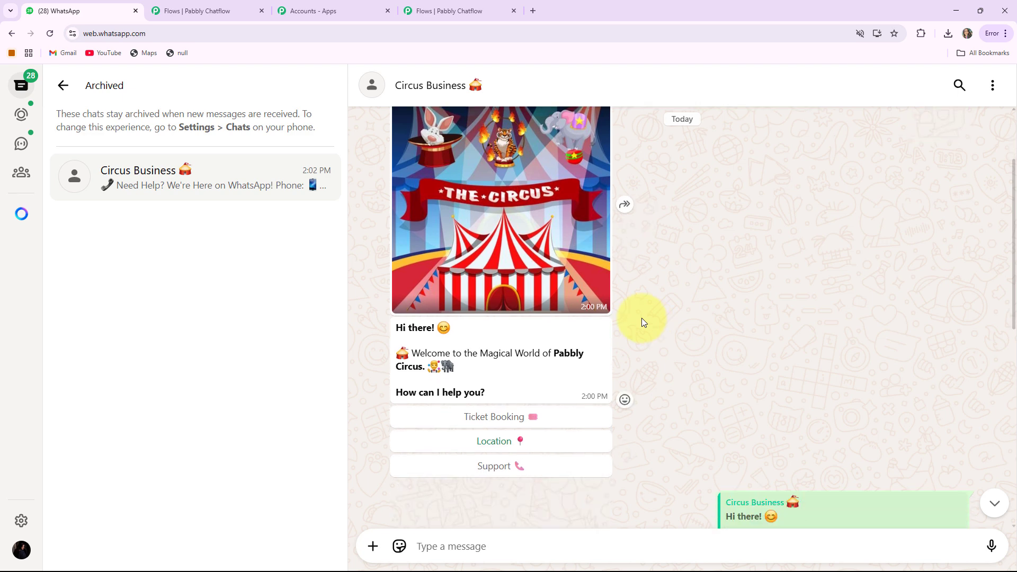